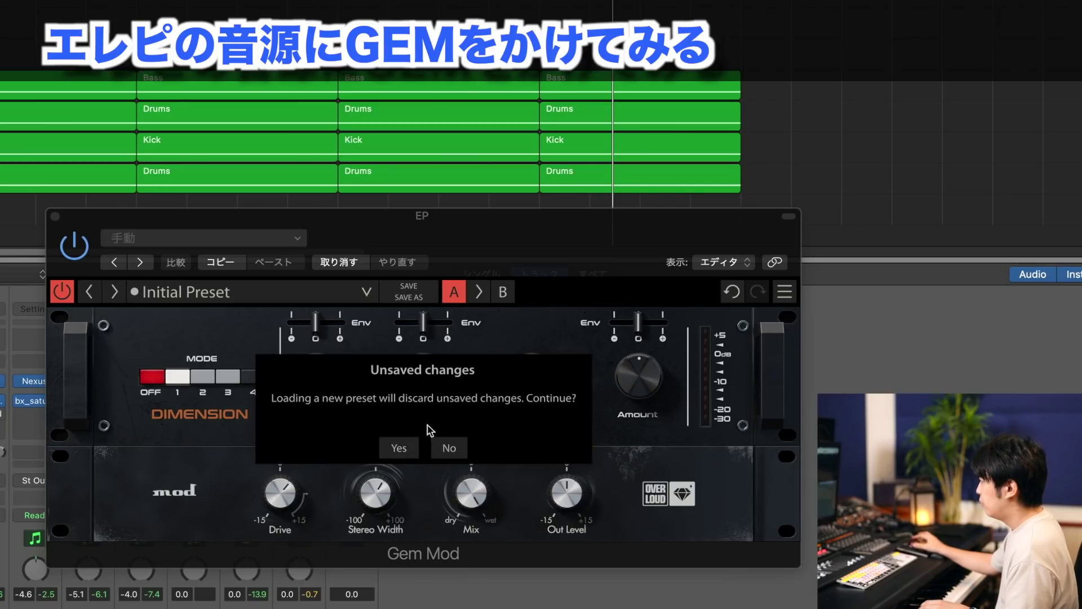
- Discard the unsaved preset changes and audition the presets from 01 GoToOne through 09 INV Deep, wrapping around to 02 GoToTwo
{"action": "left_click", "coordinate": [401, 451]}
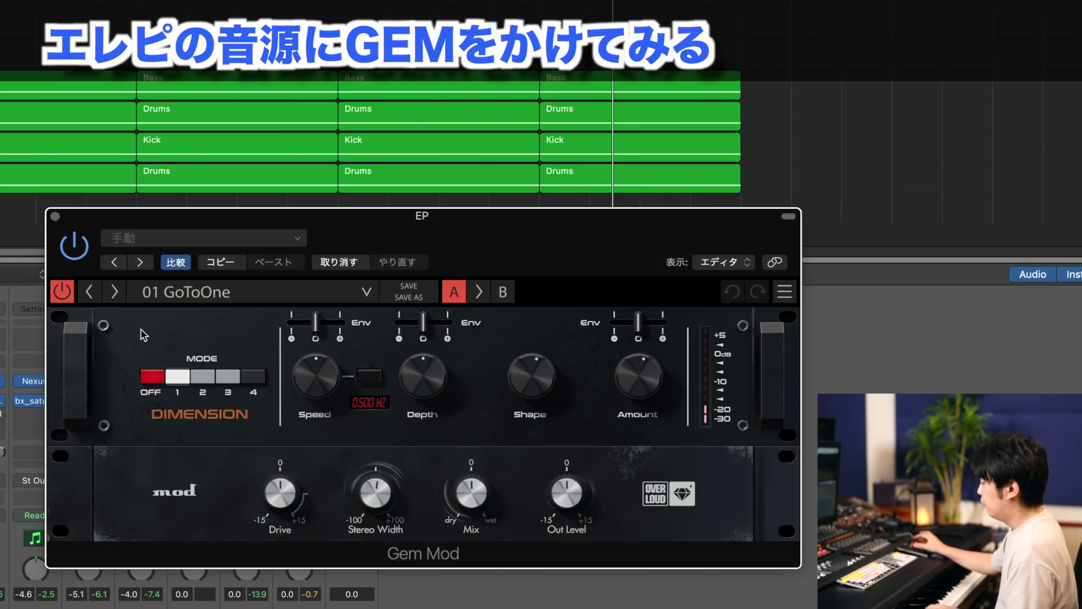
{"action": "left_click", "coordinate": [115, 292]}
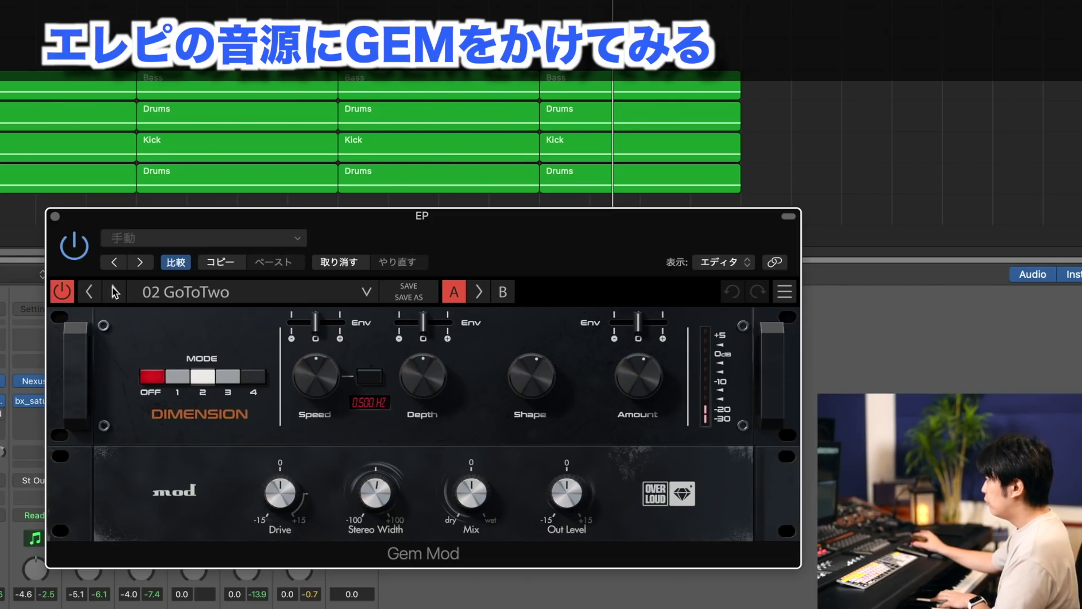
{"action": "left_click", "coordinate": [115, 291]}
{"action": "left_click", "coordinate": [115, 291]}
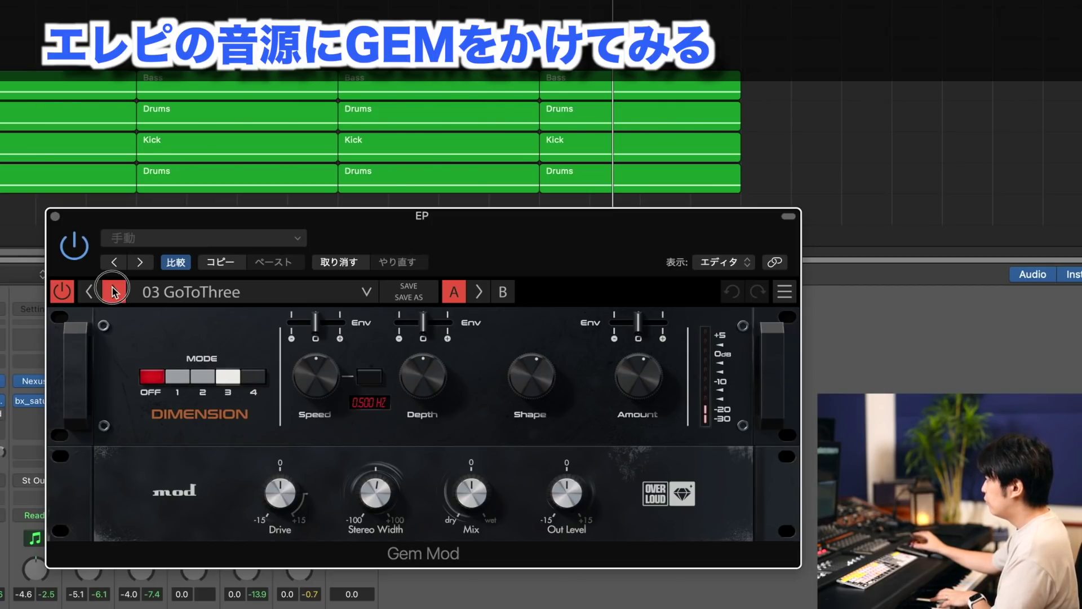
{"action": "left_click", "coordinate": [114, 292]}
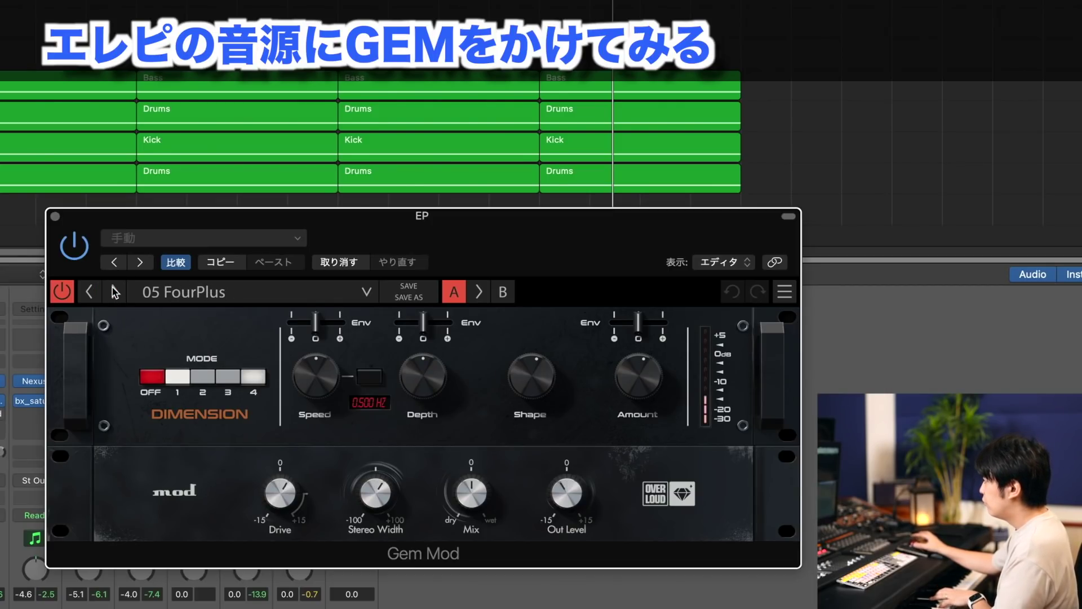
{"action": "left_click", "coordinate": [115, 291]}
{"action": "left_click", "coordinate": [115, 291]}
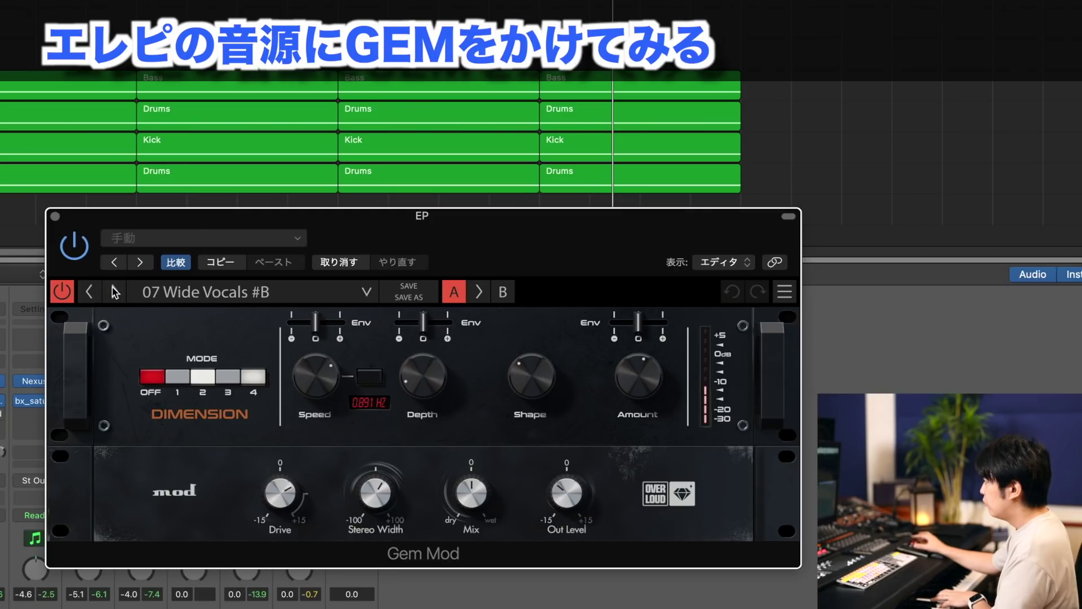
{"action": "left_click", "coordinate": [115, 291]}
{"action": "left_click", "coordinate": [115, 292]}
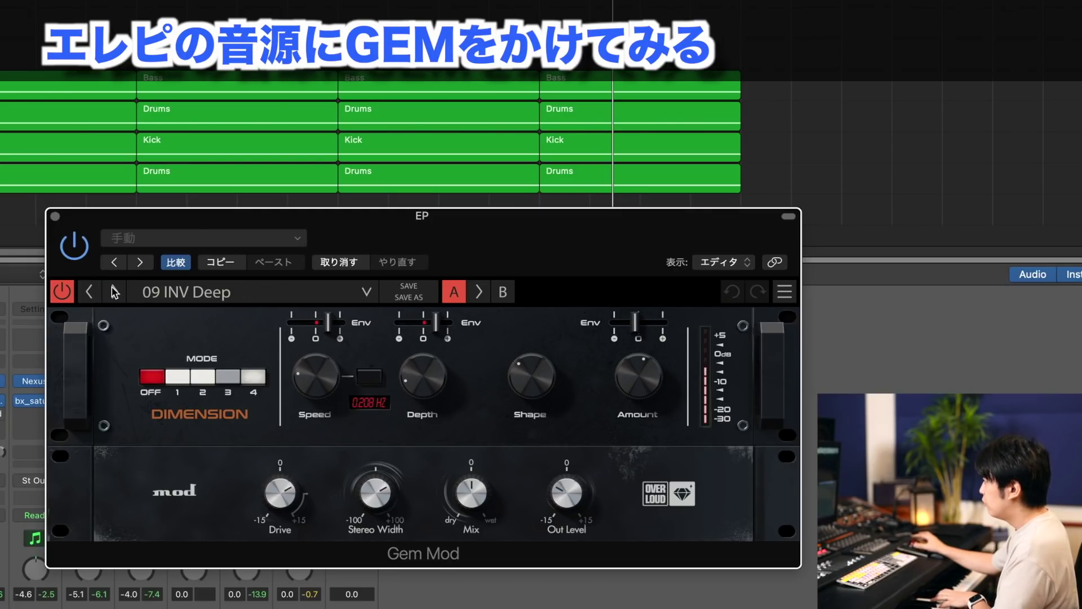
{"action": "left_click", "coordinate": [115, 292]}
{"action": "left_click", "coordinate": [115, 291]}
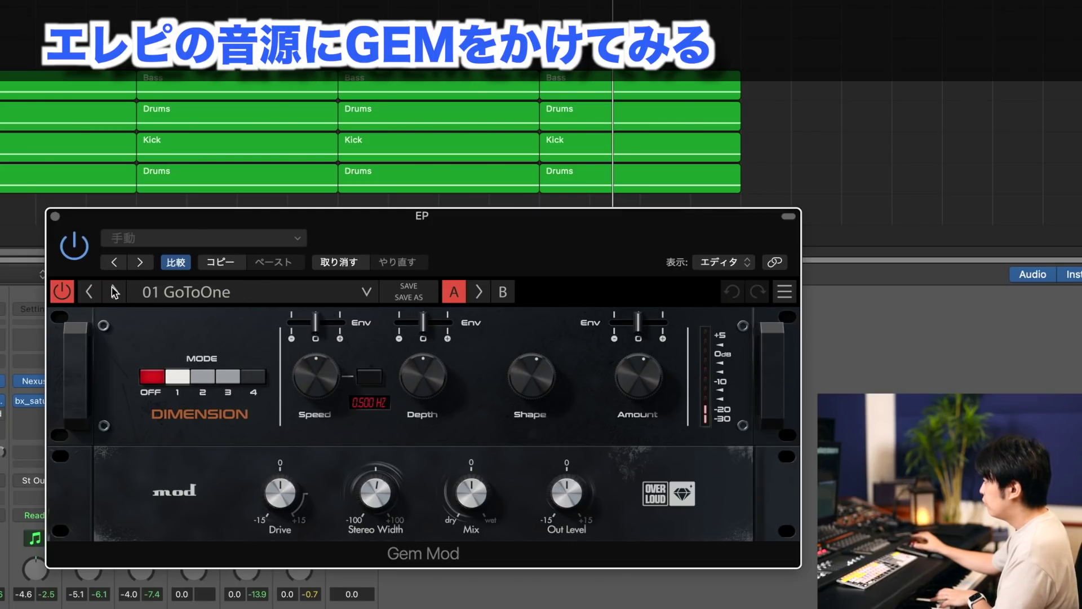
{"action": "left_click", "coordinate": [115, 291]}
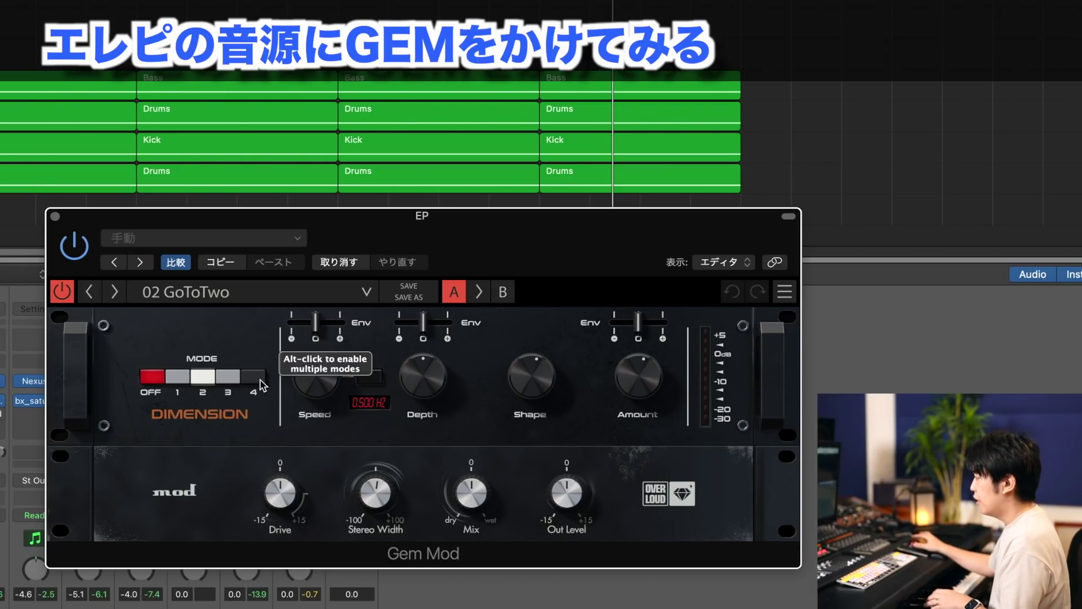
- Compare Dimension modes 1 and 4, and reload the preset 01 GoToOne
{"action": "left_click", "coordinate": [179, 381]}
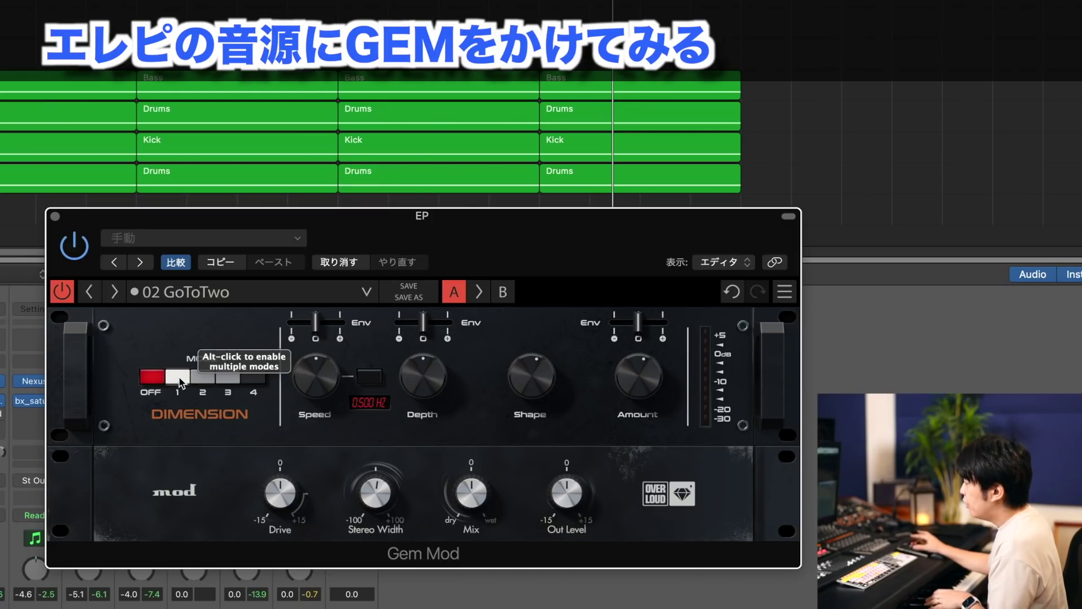
{"action": "left_click", "coordinate": [251, 377]}
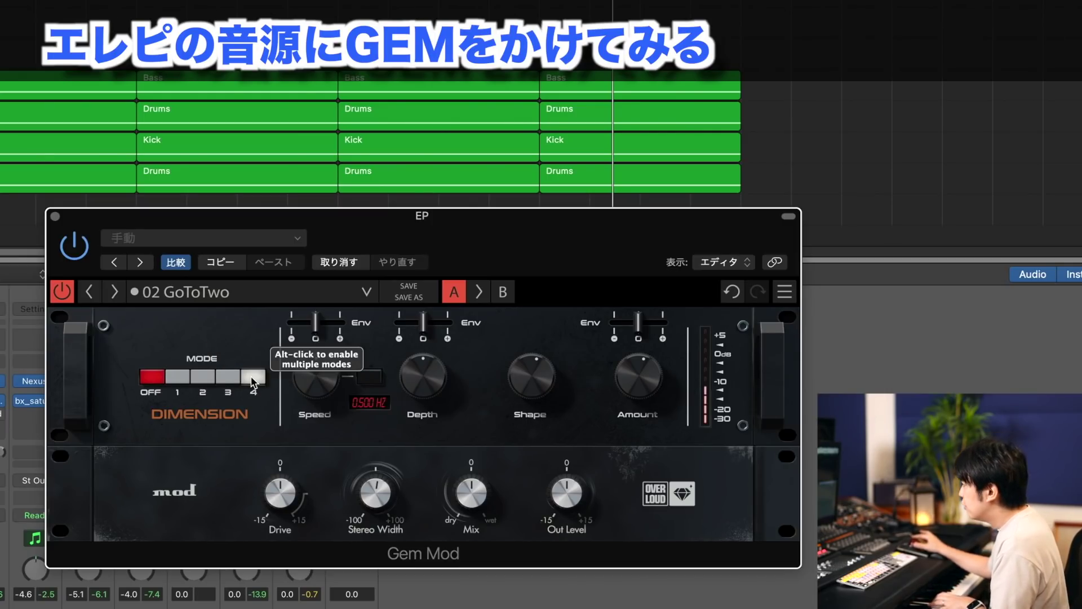
{"action": "left_click", "coordinate": [171, 380]}
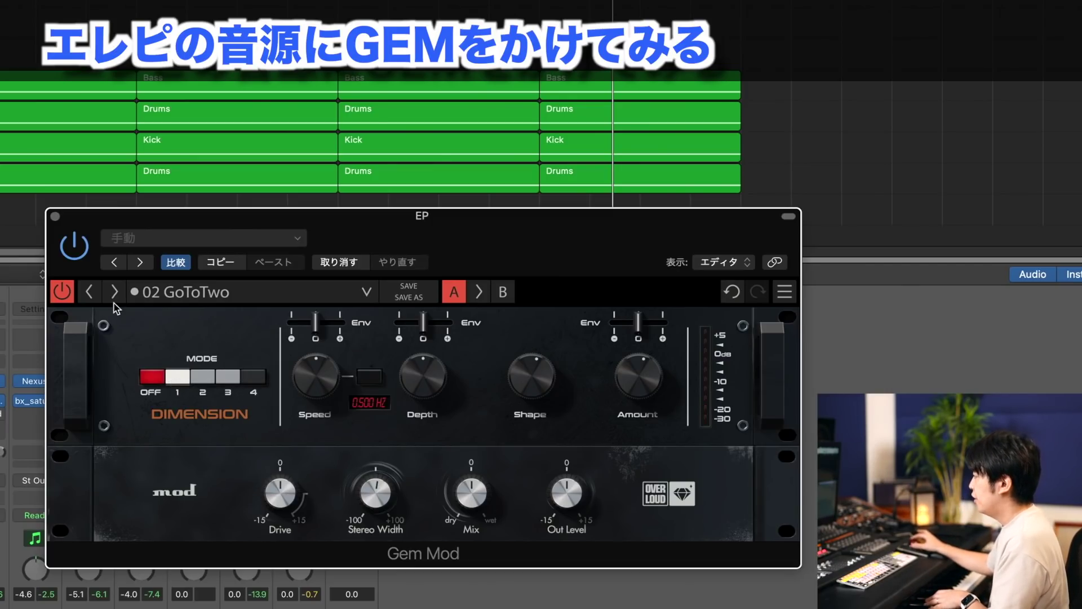
{"action": "left_click", "coordinate": [88, 292]}
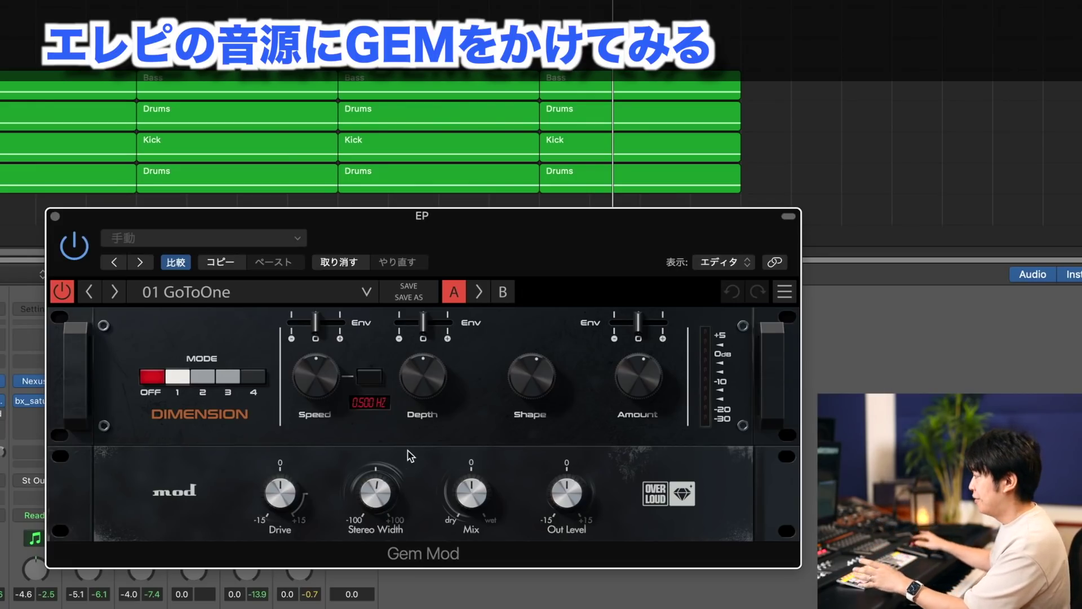
- Try a higher Depth and sweep the Speed from about 1.54 Hz down to 0.235 Hz and up to 1.50 Hz
{"action": "left_click_drag", "start_coordinate": [310, 371], "coordinate": [317, 325]}
{"action": "left_click_drag", "start_coordinate": [411, 388], "coordinate": [415, 326]}
{"action": "left_click_drag", "start_coordinate": [323, 380], "coordinate": [319, 359]}
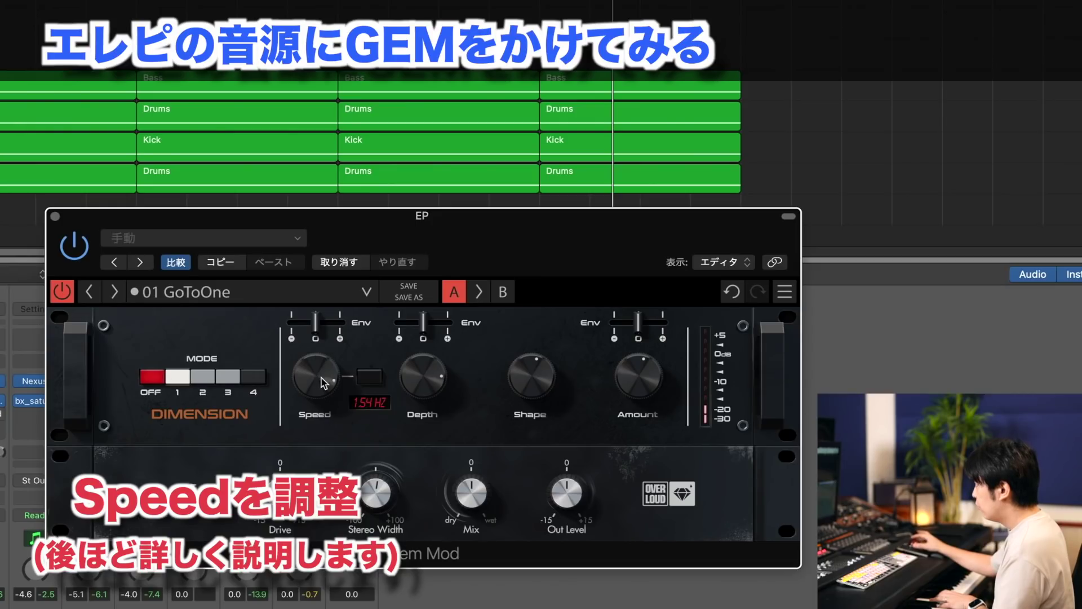
{"action": "left_click_drag", "start_coordinate": [327, 376], "coordinate": [306, 468]}
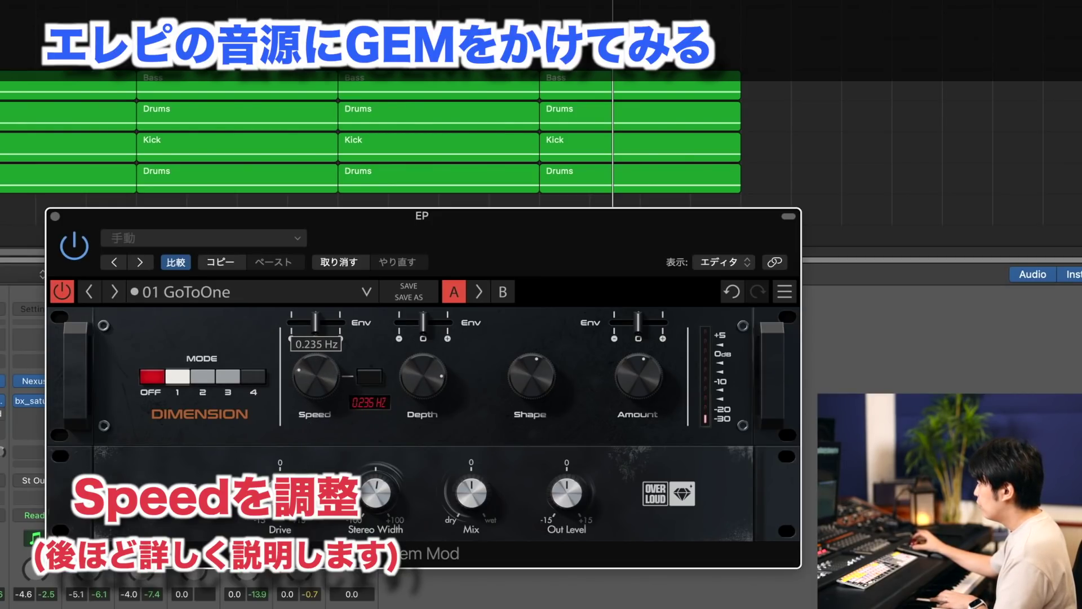
{"action": "left_click_drag", "start_coordinate": [326, 376], "coordinate": [326, 272]}
- Switch the Speed to tempo-synced note values, try 1/8, and settle on 1/4 with a slightly reduced Depth
{"action": "left_click", "coordinate": [368, 376]}
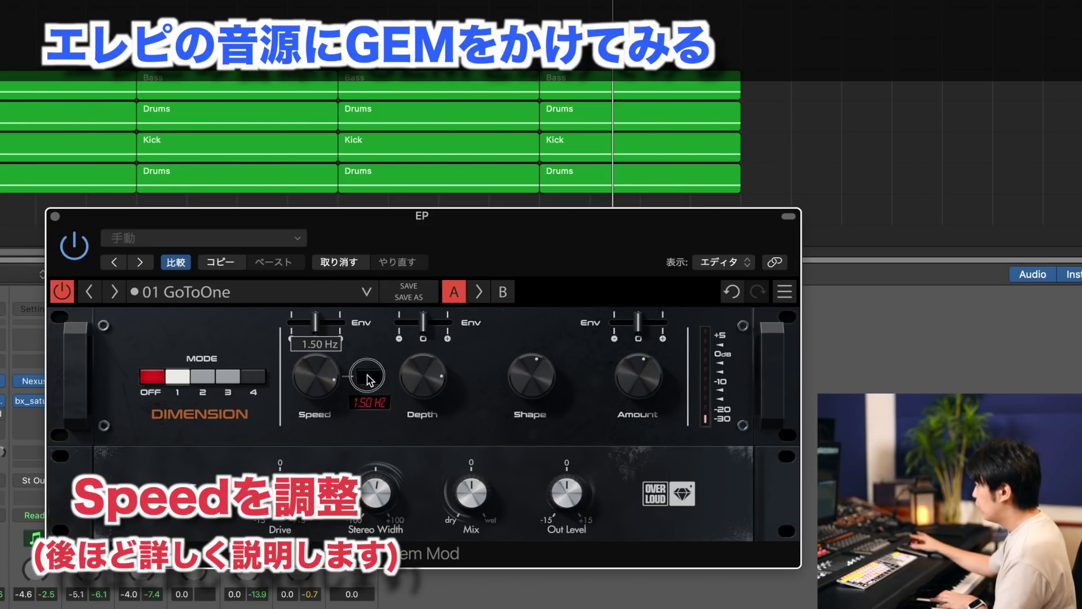
{"action": "left_click", "coordinate": [371, 403]}
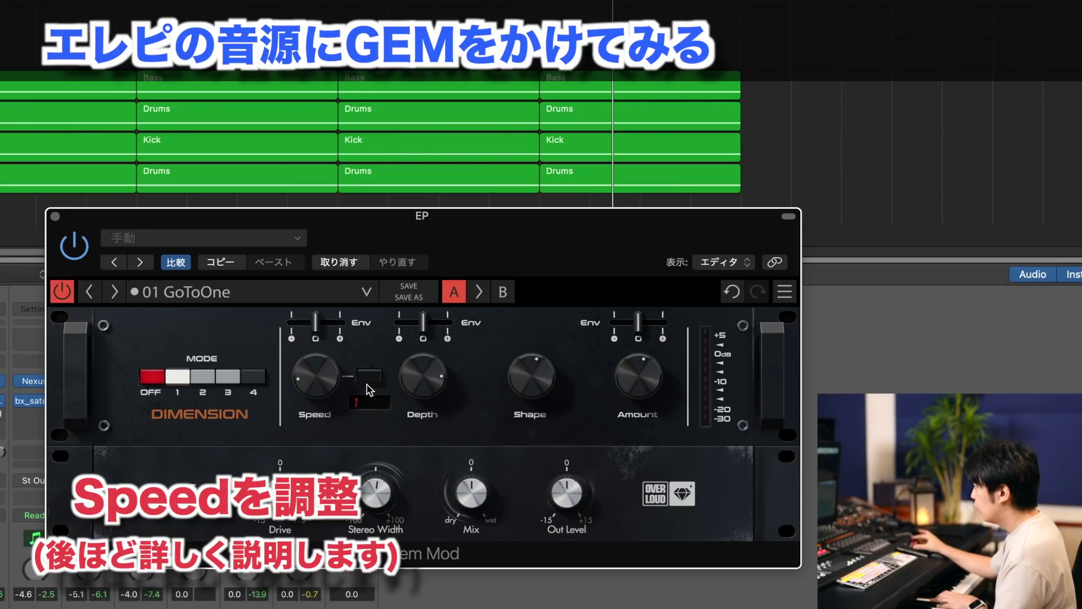
{"action": "mouse_move", "coordinate": [323, 389]}
{"action": "left_mouse_down"}
{"action": "mouse_move", "coordinate": [320, 297]}
{"action": "mouse_move", "coordinate": [322, 385]}
{"action": "left_mouse_up"}
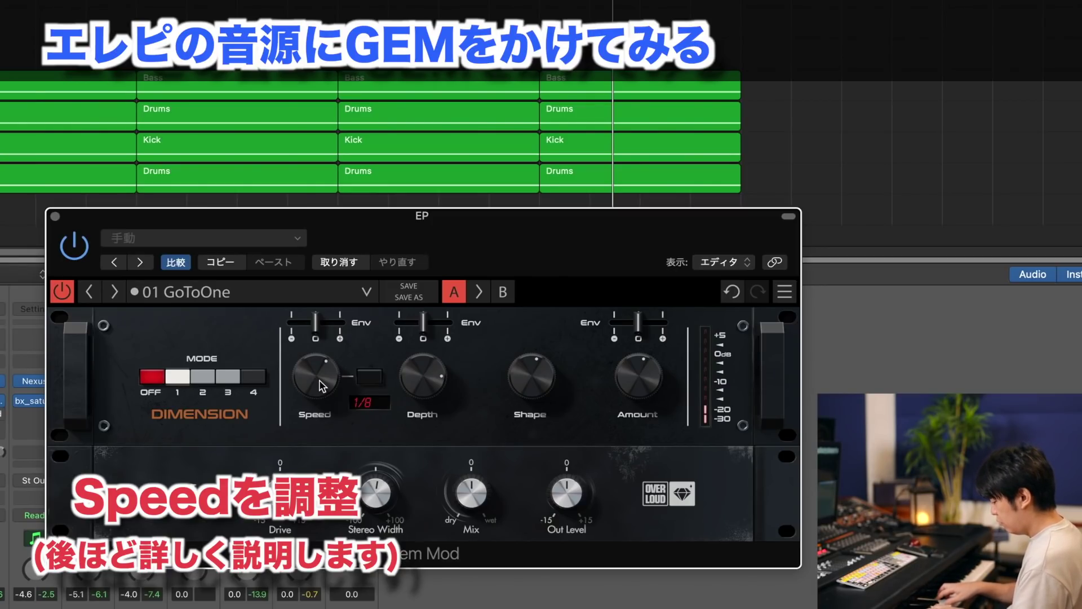
{"action": "left_click_drag", "start_coordinate": [413, 362], "coordinate": [412, 374]}
{"action": "mouse_move", "coordinate": [320, 369]}
{"action": "left_mouse_down"}
{"action": "mouse_move", "coordinate": [303, 394]}
{"action": "mouse_move", "coordinate": [319, 367]}
{"action": "left_mouse_up"}
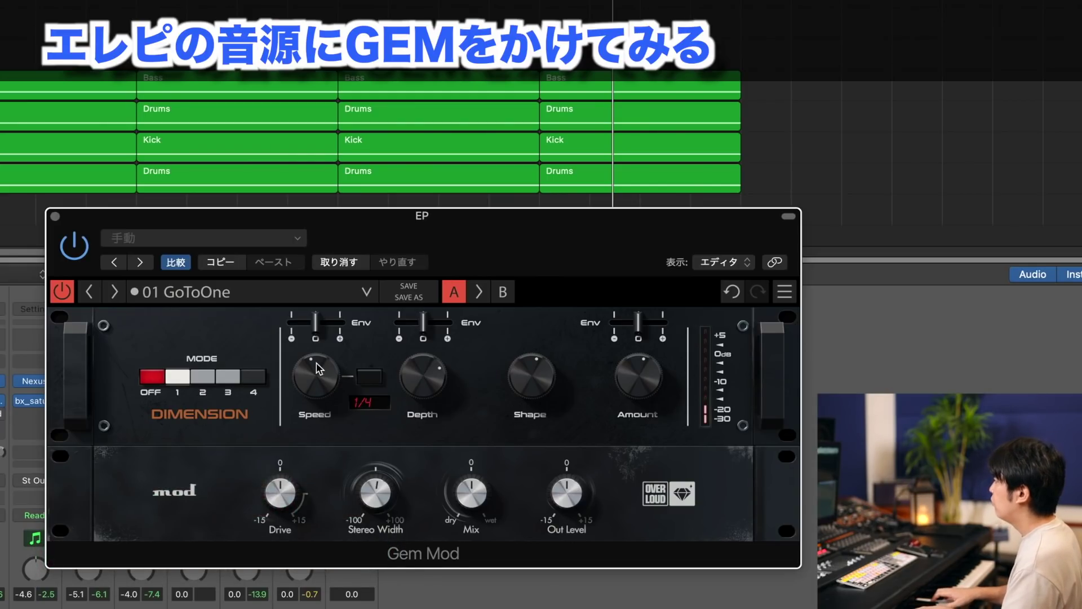
- Sweep Shape and Amount up close to their maximum and bring both back to about the middle
{"action": "left_click_drag", "start_coordinate": [530, 374], "coordinate": [533, 270]}
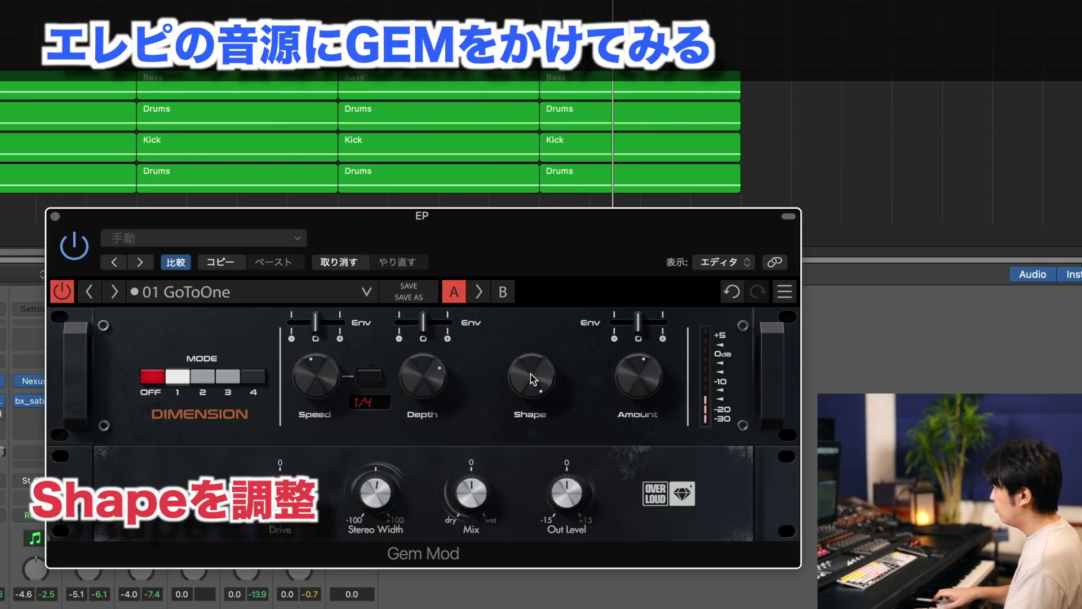
{"action": "left_click_drag", "start_coordinate": [532, 379], "coordinate": [523, 436]}
{"action": "left_click_drag", "start_coordinate": [640, 370], "coordinate": [640, 304]}
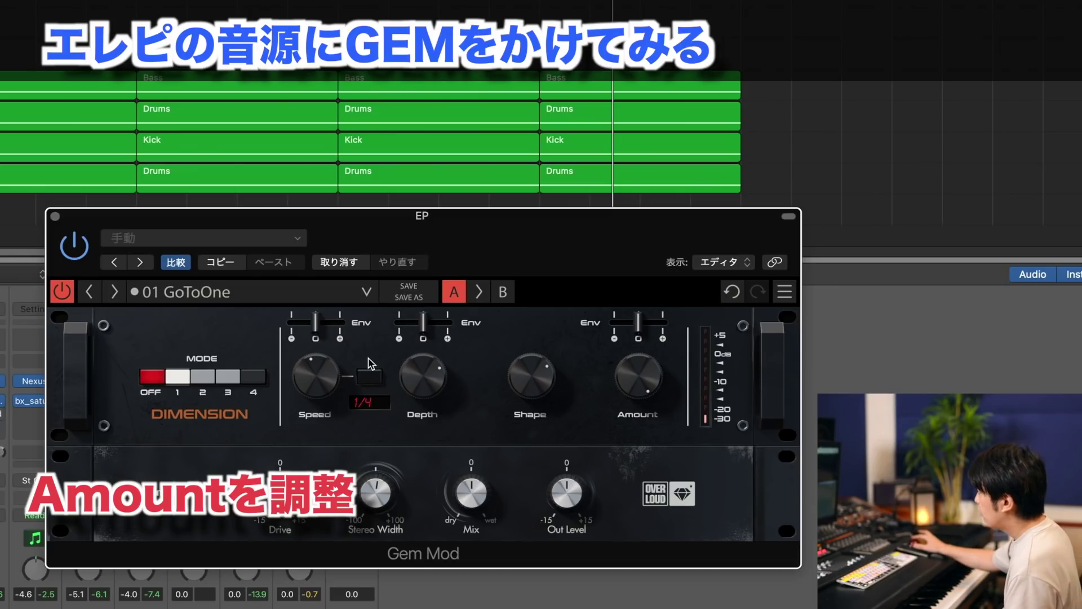
{"action": "left_click_drag", "start_coordinate": [638, 372], "coordinate": [620, 465]}
{"action": "left_click_drag", "start_coordinate": [533, 375], "coordinate": [521, 401]}
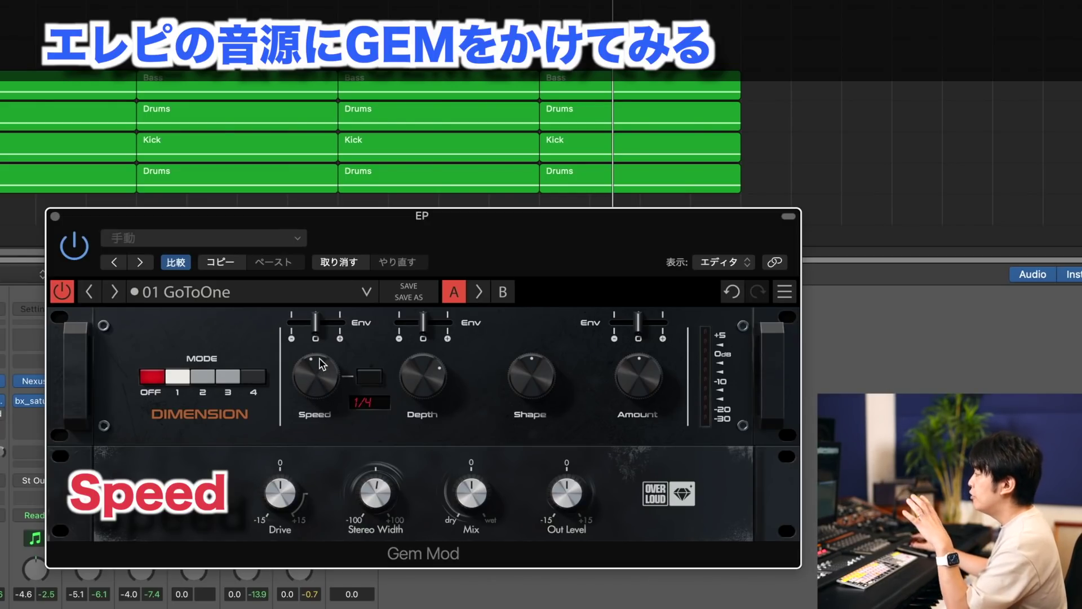
{"action": "left_click", "coordinate": [370, 380]}
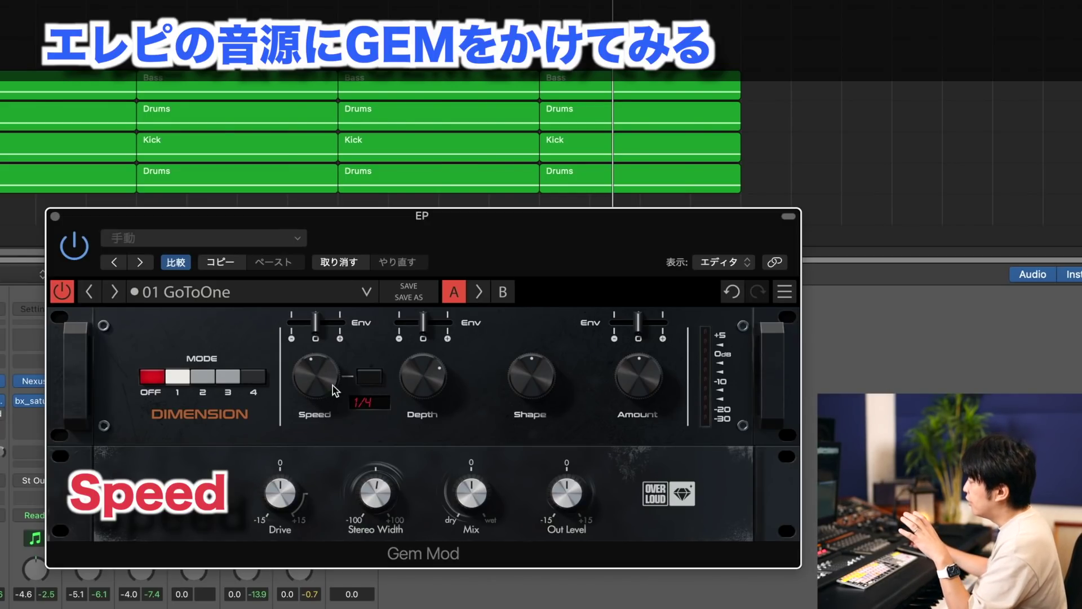
{"action": "left_click", "coordinate": [371, 378]}
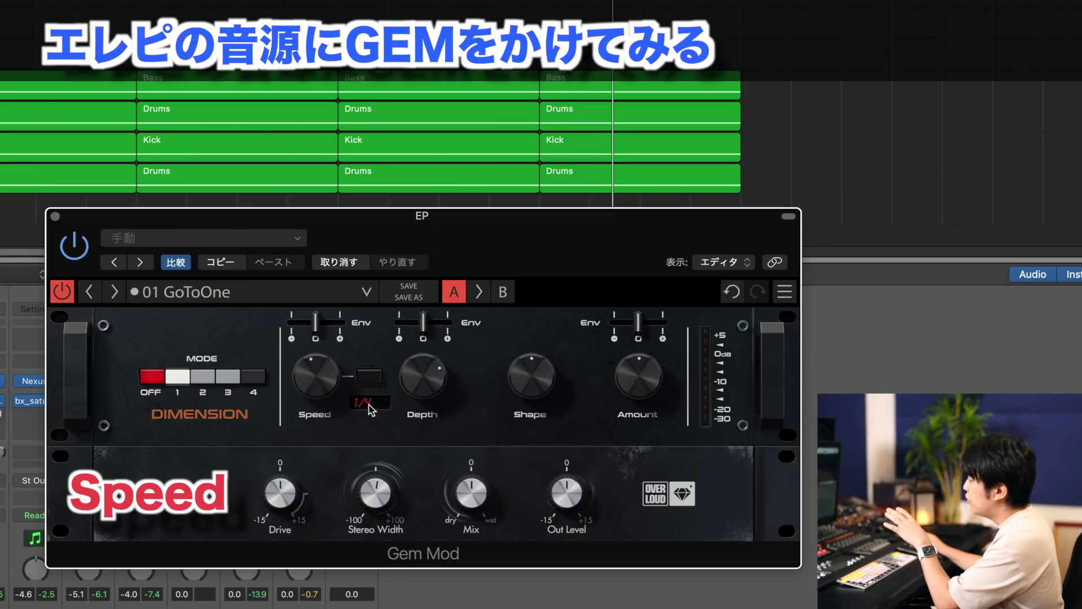
{"action": "mouse_move", "coordinate": [317, 380]}
{"action": "left_mouse_down"}
{"action": "mouse_move", "coordinate": [313, 330]}
{"action": "mouse_move", "coordinate": [311, 374]}
{"action": "left_mouse_up"}
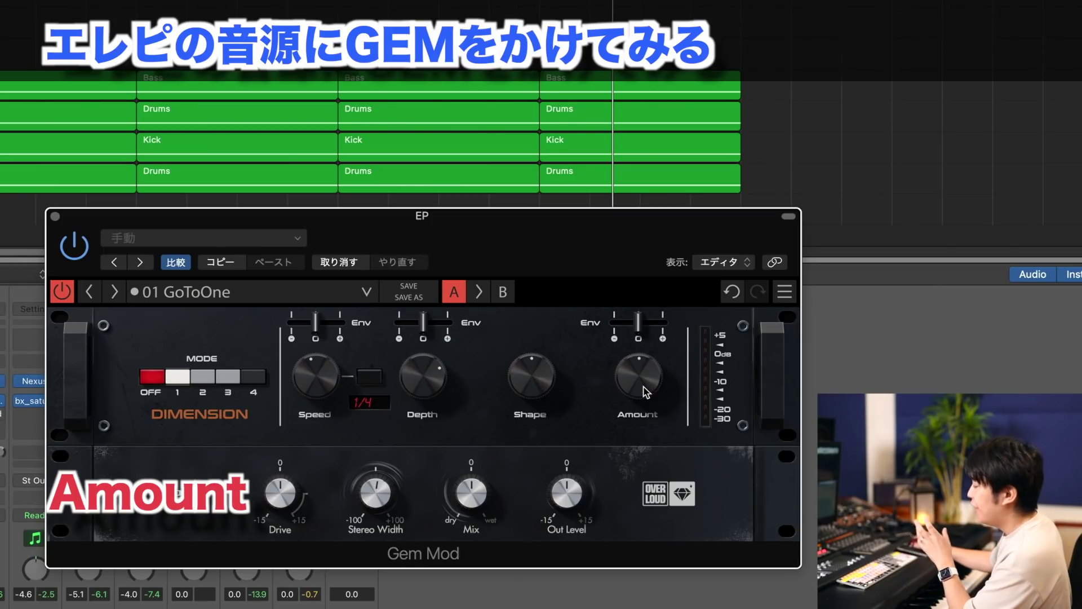
- Try the Amount at 91.4 % and return it to the middle
{"action": "left_click_drag", "start_coordinate": [642, 386], "coordinate": [642, 307]}
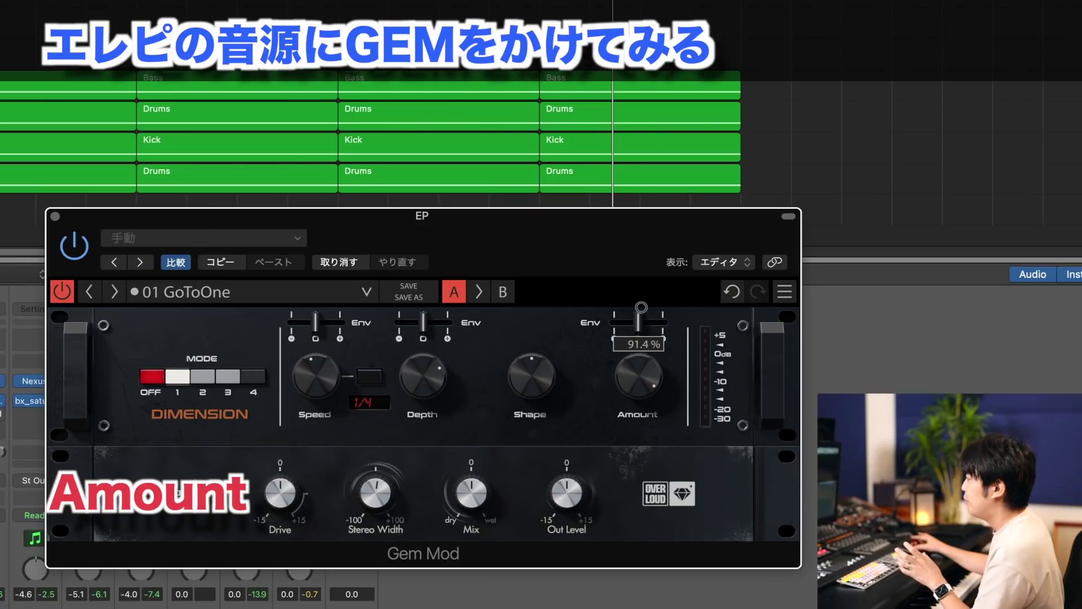
{"action": "left_click_drag", "start_coordinate": [641, 308], "coordinate": [643, 388]}
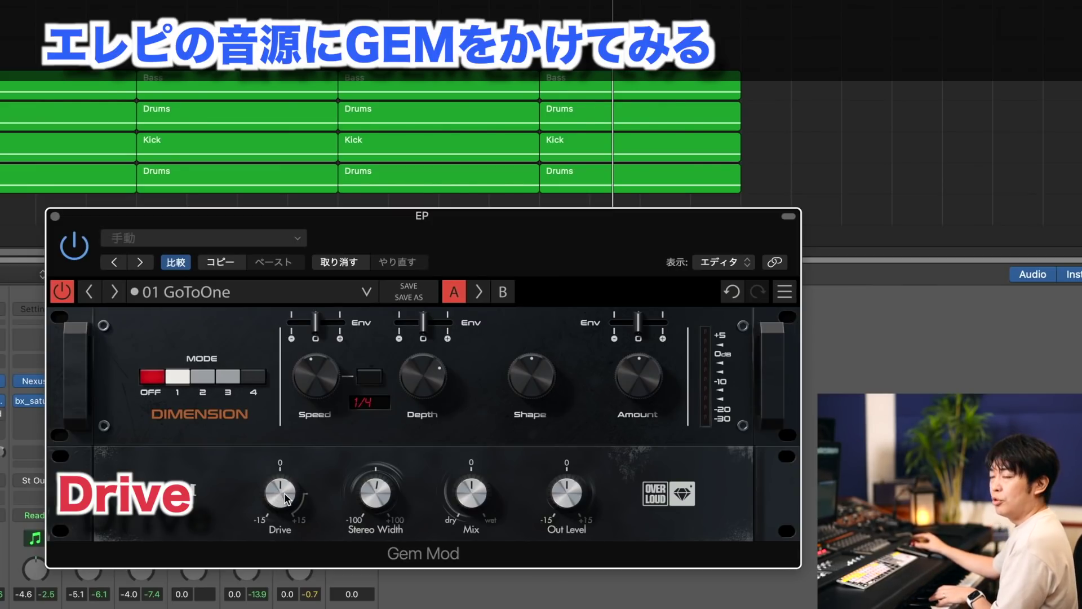
- Raise the Drive well above 0 in two stages to add saturation
{"action": "mouse_move", "coordinate": [287, 498]}
{"action": "left_mouse_down"}
{"action": "mouse_move", "coordinate": [284, 472]}
{"action": "mouse_move", "coordinate": [286, 495]}
{"action": "left_mouse_up"}
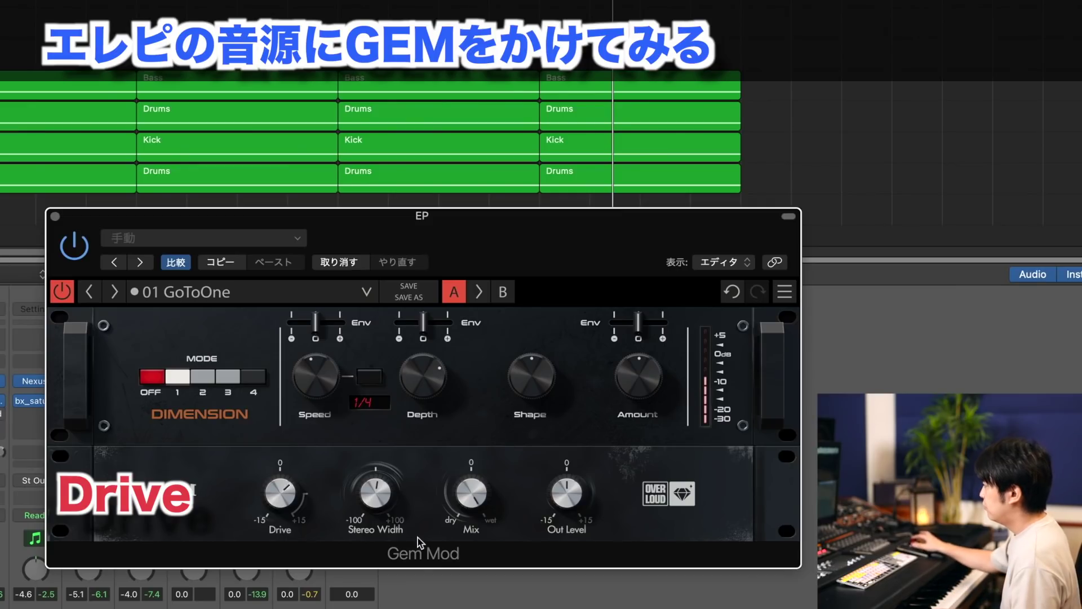
{"action": "mouse_move", "coordinate": [285, 497]}
{"action": "left_click_drag", "start_coordinate": [285, 497], "coordinate": [286, 478]}
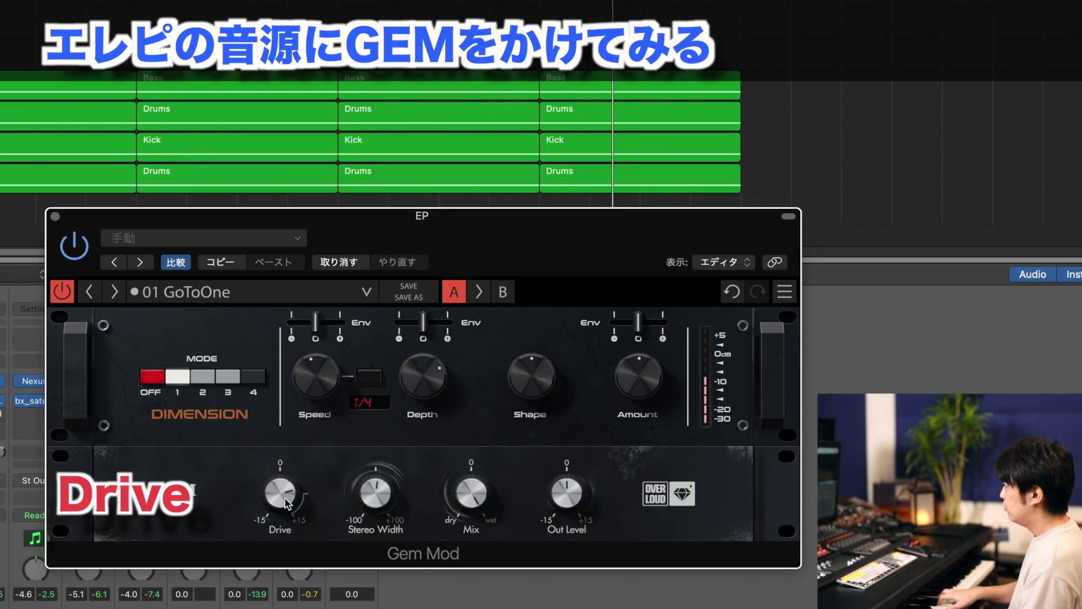
- Try the synced Speed at 1/8, return it to 1/4, and lower the Depth to the middle
{"action": "mouse_move", "coordinate": [434, 371]}
{"action": "mouse_move", "coordinate": [325, 362]}
{"action": "left_mouse_down"}
{"action": "mouse_move", "coordinate": [328, 350]}
{"action": "mouse_move", "coordinate": [330, 371]}
{"action": "left_mouse_up"}
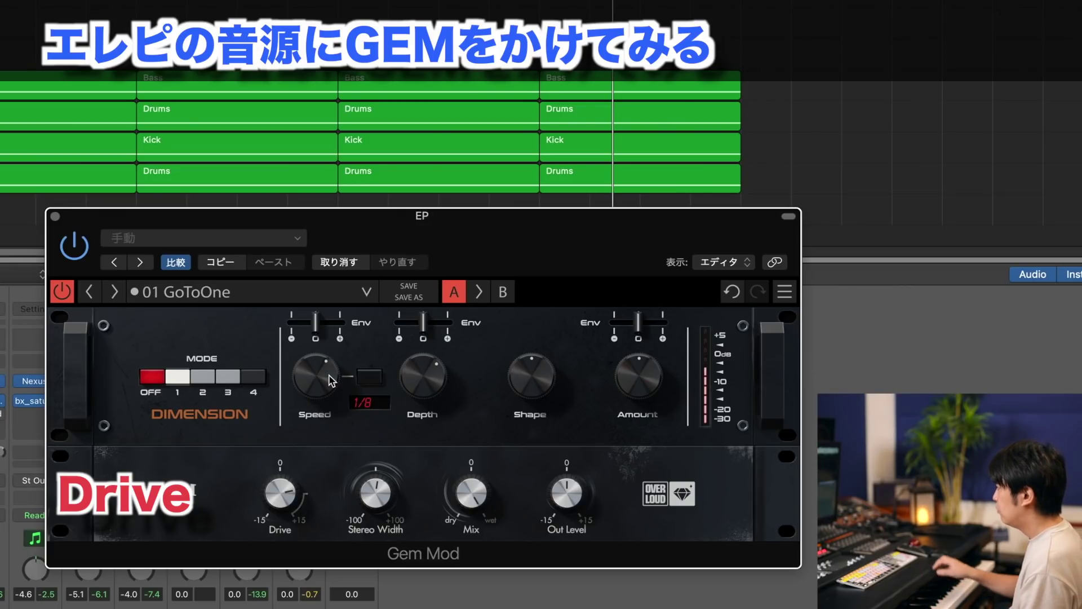
{"action": "left_click_drag", "start_coordinate": [332, 363], "coordinate": [314, 393]}
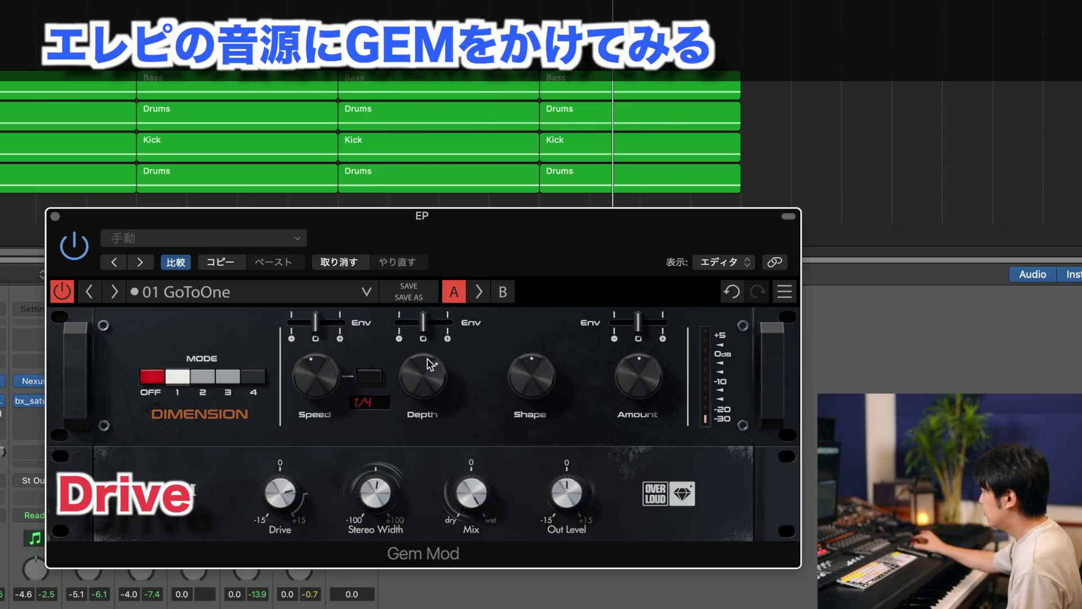
{"action": "left_click_drag", "start_coordinate": [422, 367], "coordinate": [416, 391]}
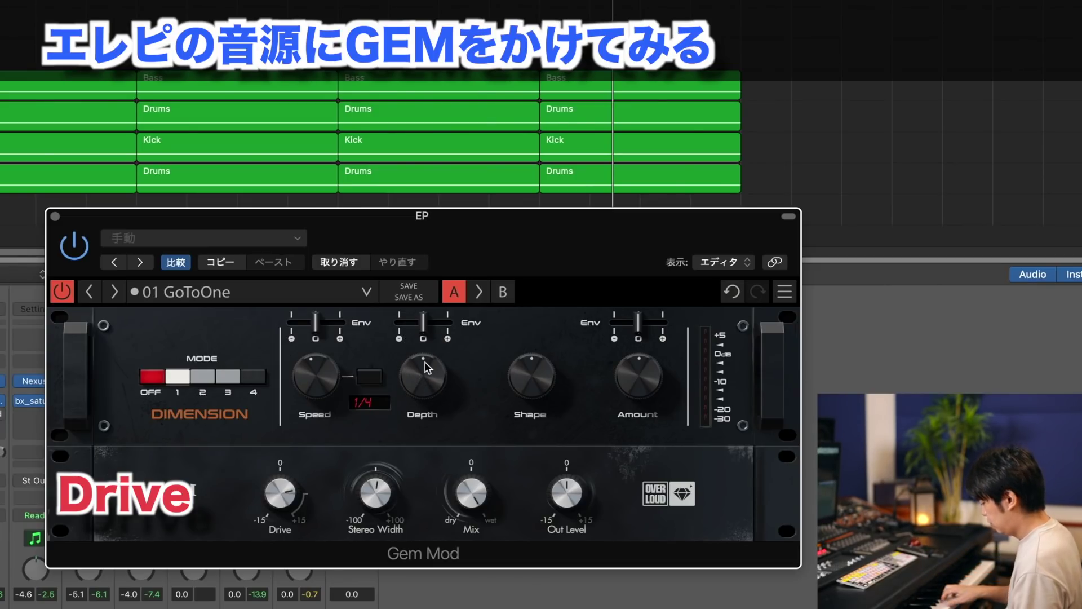
- Bring the Drive back down from its high setting
{"action": "mouse_move", "coordinate": [289, 468]}
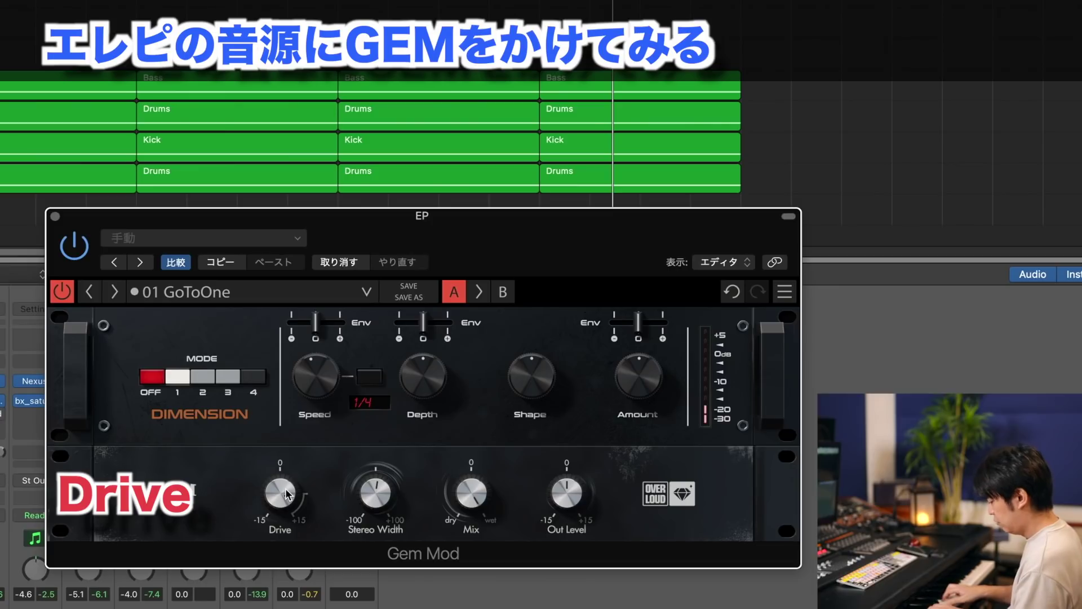
{"action": "left_click_drag", "start_coordinate": [287, 495], "coordinate": [268, 531]}
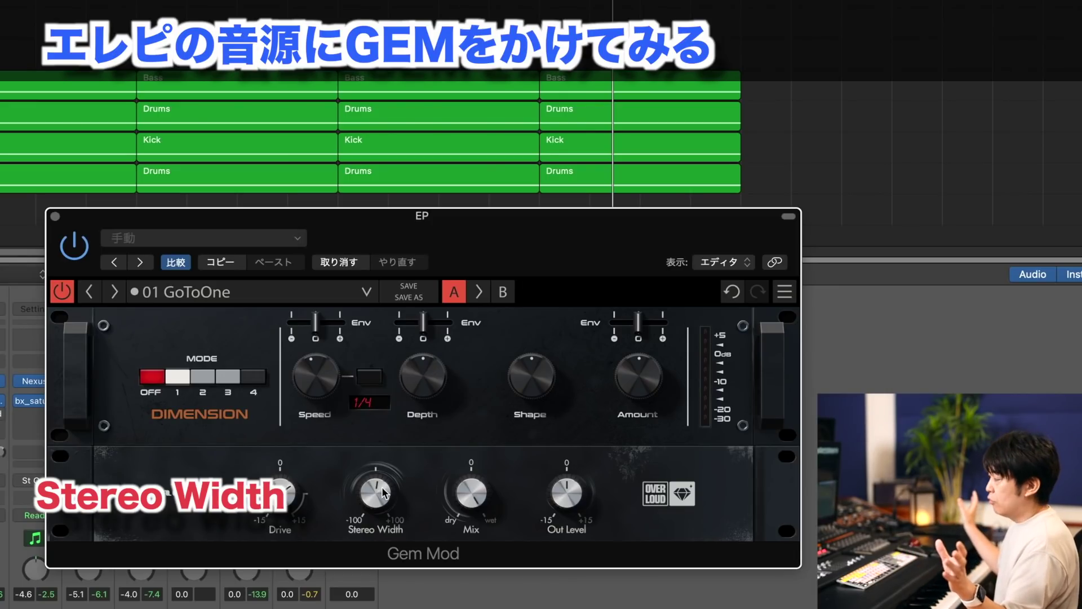
- Widen the stereo image by raising the Stereo Width to +100 %
{"action": "left_click_drag", "start_coordinate": [382, 494], "coordinate": [381, 483]}
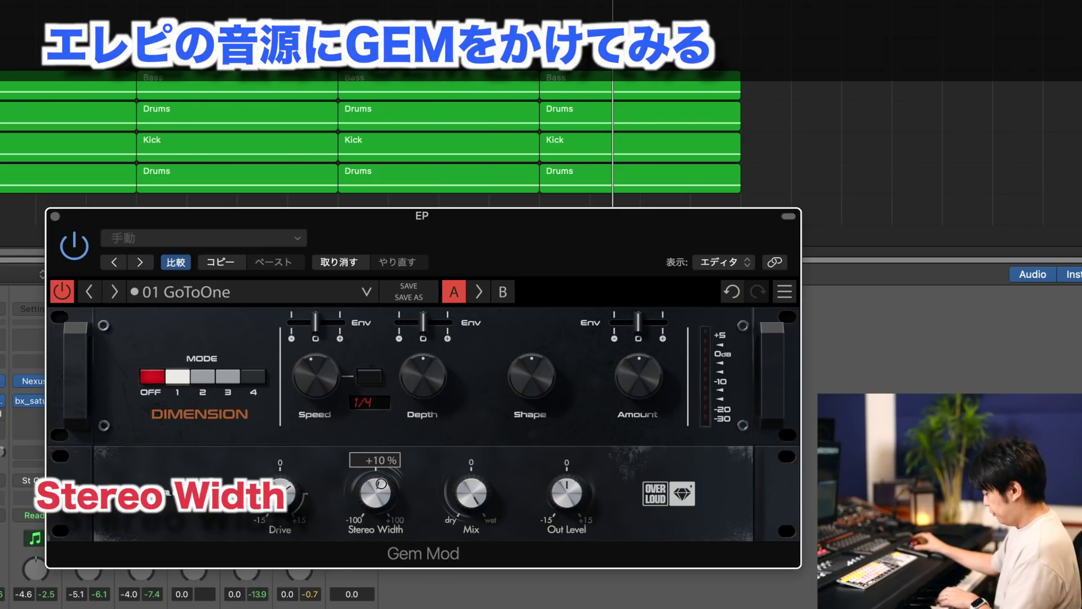
{"action": "left_click_drag", "start_coordinate": [381, 483], "coordinate": [384, 388]}
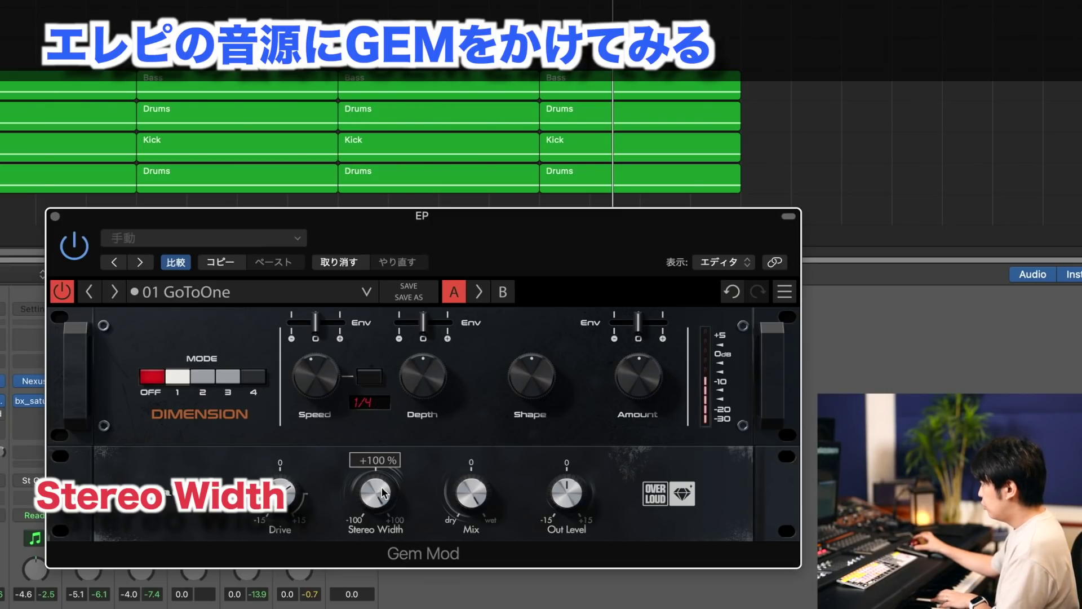
- Try further Stereo Width settings in Gem Mod on the electric piano track
{"action": "left_click_drag", "start_coordinate": [383, 488], "coordinate": [366, 429]}
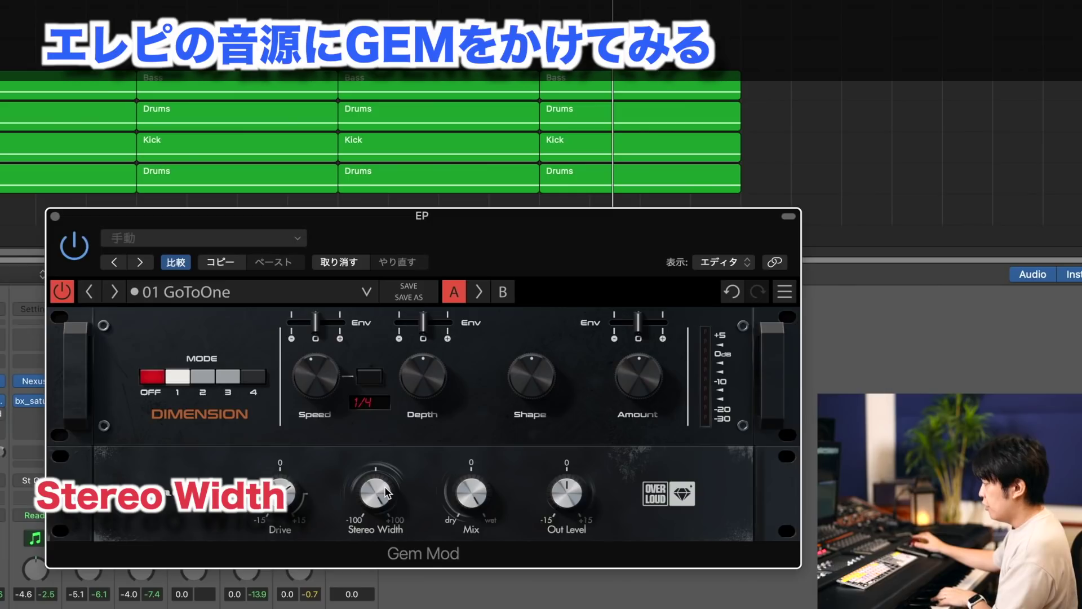
{"action": "mouse_move", "coordinate": [385, 488]}
{"action": "left_mouse_down"}
{"action": "mouse_move", "coordinate": [385, 457]}
{"action": "mouse_move", "coordinate": [385, 491]}
{"action": "left_mouse_up"}
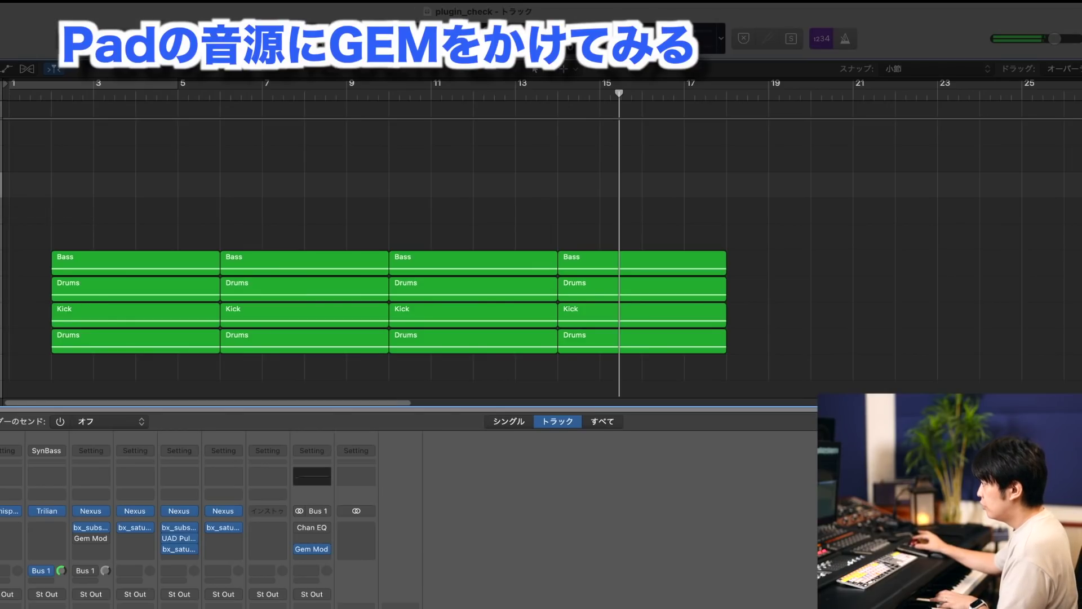
- Open Gem Mod on the Pad track, switch it on and load the preset 04 GoToFour
{"action": "left_click", "coordinate": [2, 527]}
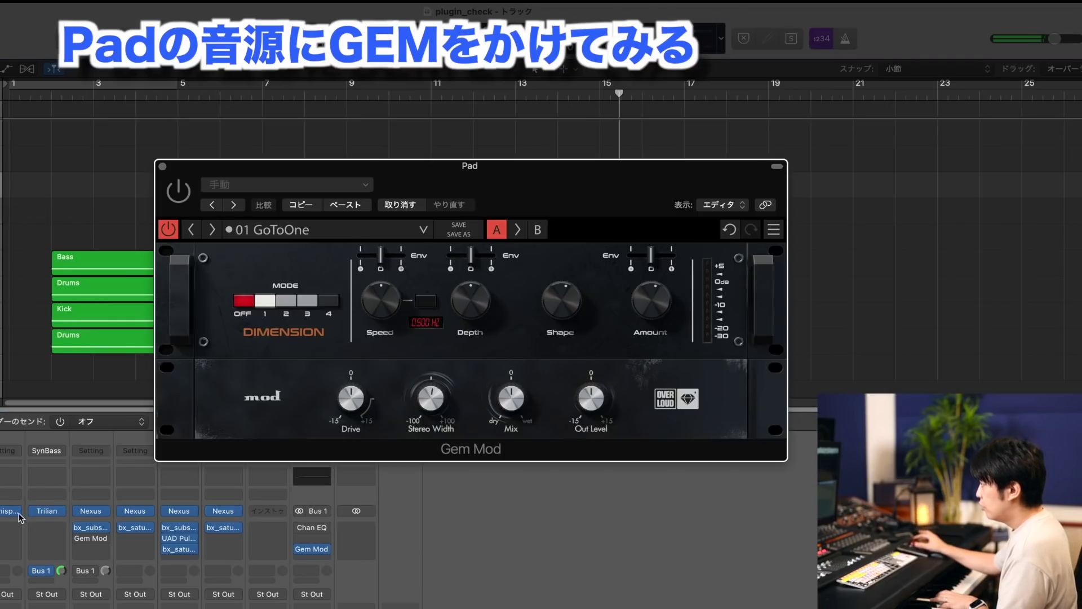
{"action": "left_click", "coordinate": [179, 200]}
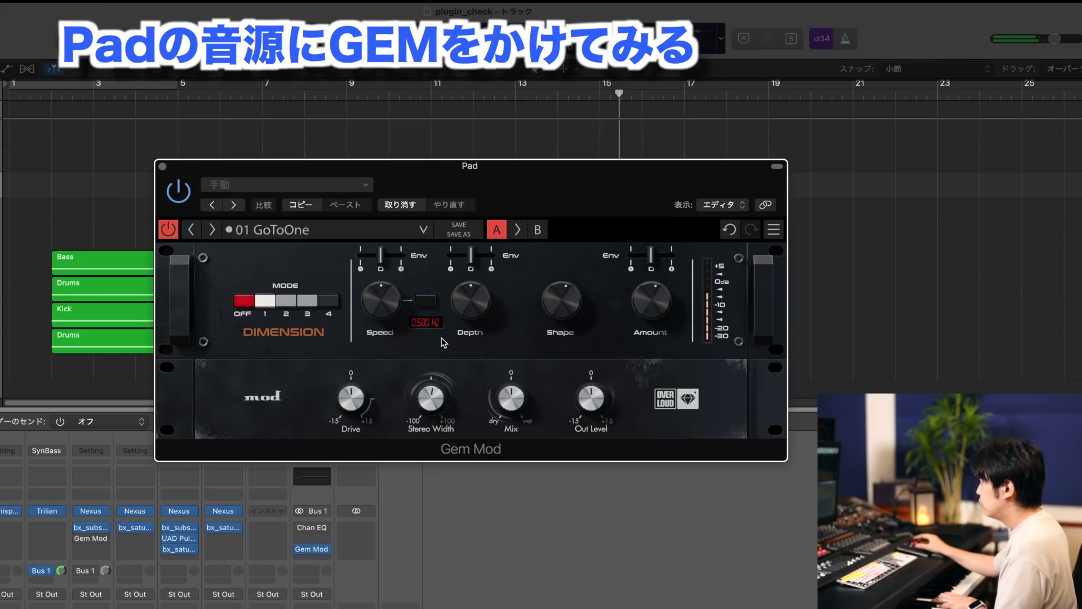
{"action": "left_click_drag", "start_coordinate": [397, 316], "coordinate": [395, 314]}
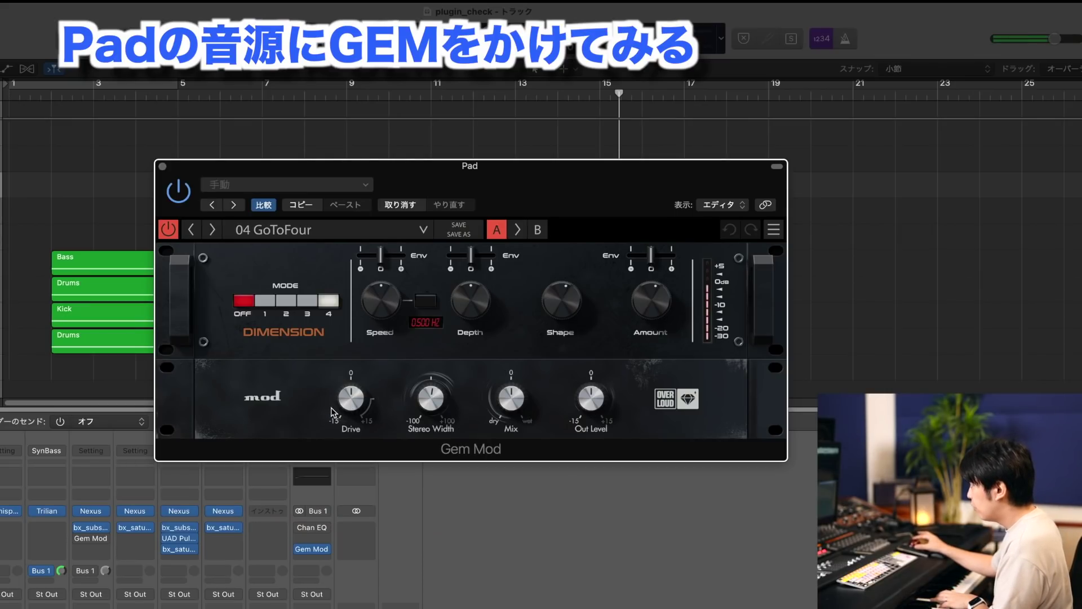
- Raise the Drive slightly above 0, turn the Mix towards wet and check the Depth setting
{"action": "left_click_drag", "start_coordinate": [346, 403], "coordinate": [346, 401]}
{"action": "left_click_drag", "start_coordinate": [517, 403], "coordinate": [515, 373]}
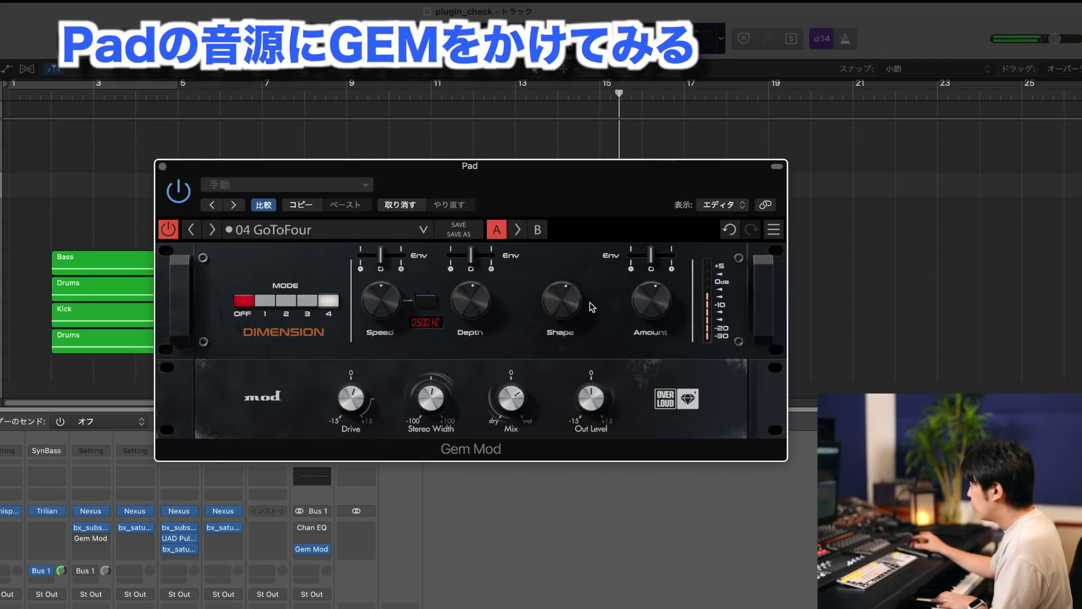
{"action": "left_click", "coordinate": [474, 298]}
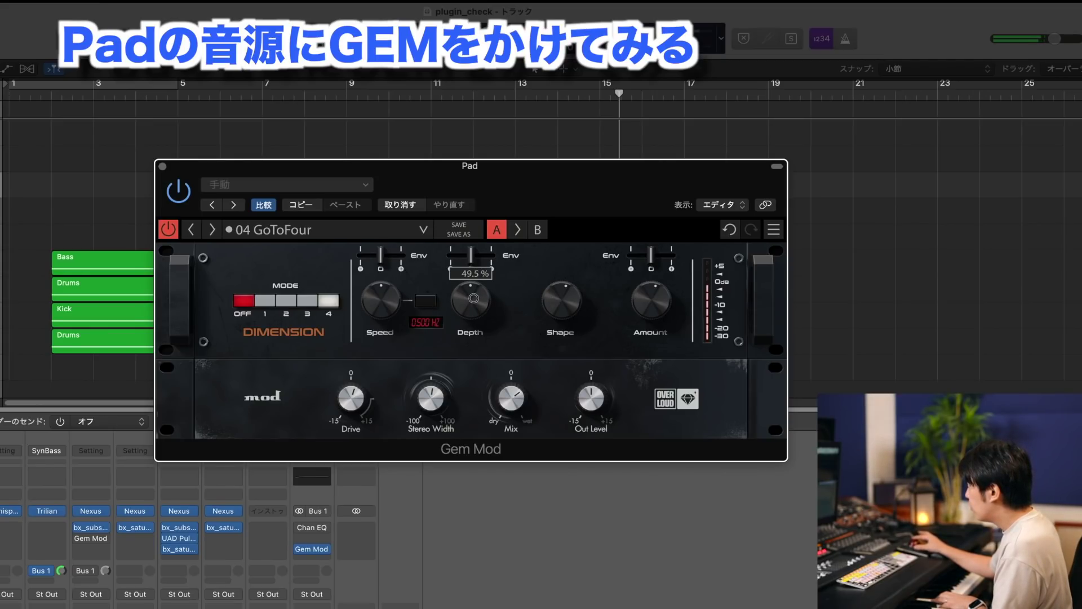
{"action": "left_click_drag", "start_coordinate": [474, 298], "coordinate": [473, 297]}
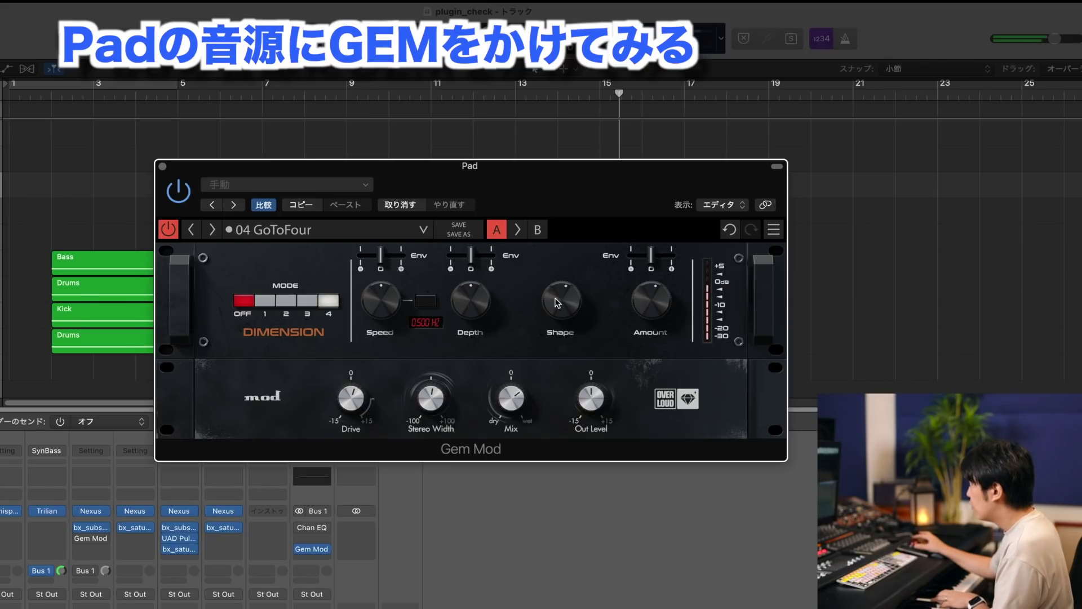
- Compare the pad with and without Gem Mod by bypassing it repeatedly, and close the plug-in window
{"action": "left_click", "coordinate": [187, 194]}
{"action": "left_click", "coordinate": [186, 194]}
{"action": "left_click", "coordinate": [186, 194]}
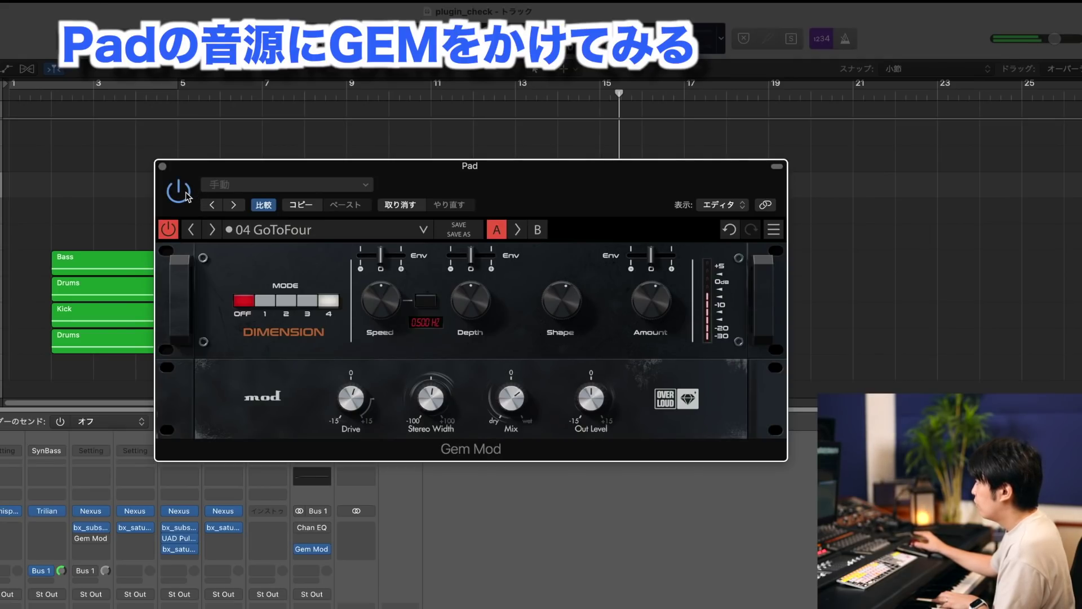
{"action": "left_click", "coordinate": [186, 194]}
{"action": "left_click", "coordinate": [187, 194]}
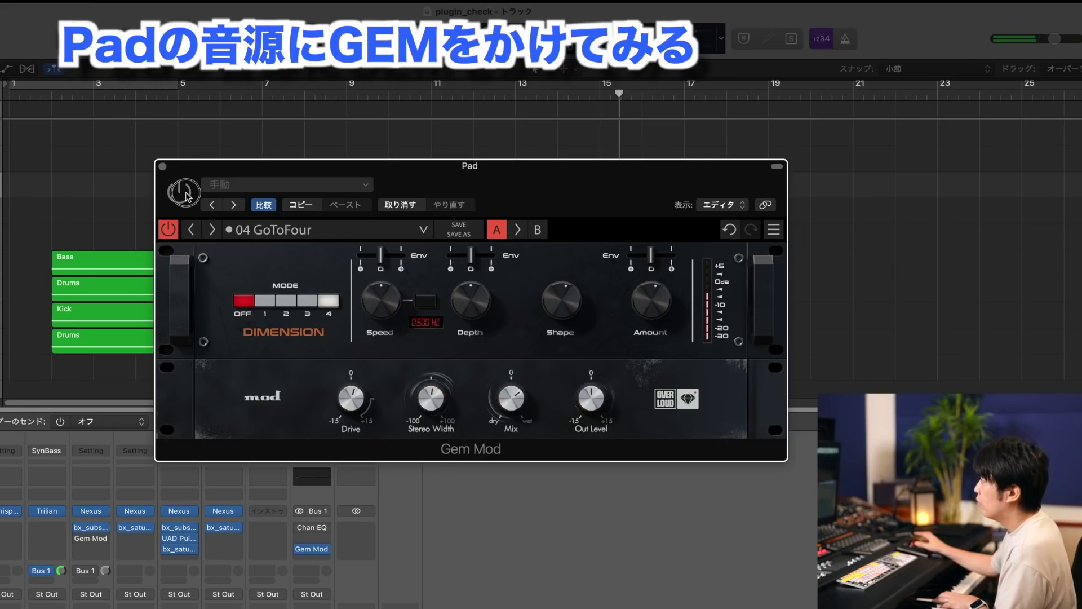
{"action": "left_click", "coordinate": [164, 168]}
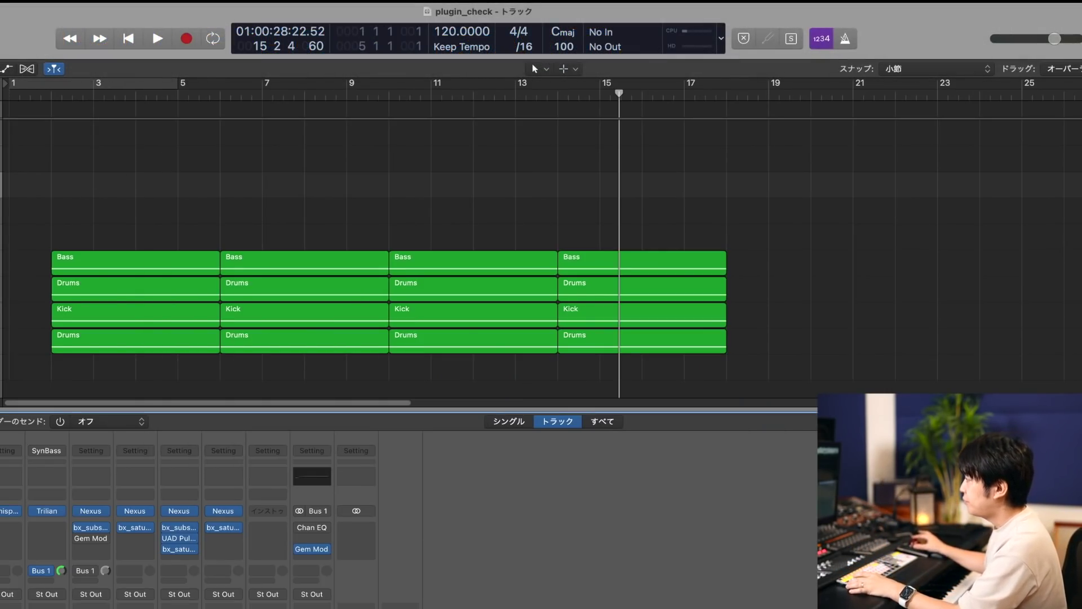
- Audition the SynBass track's Bus 1 send and open the Channel EQ and Gem Mod on Aux 1 without overlap
{"action": "left_click", "coordinate": [34, 571]}
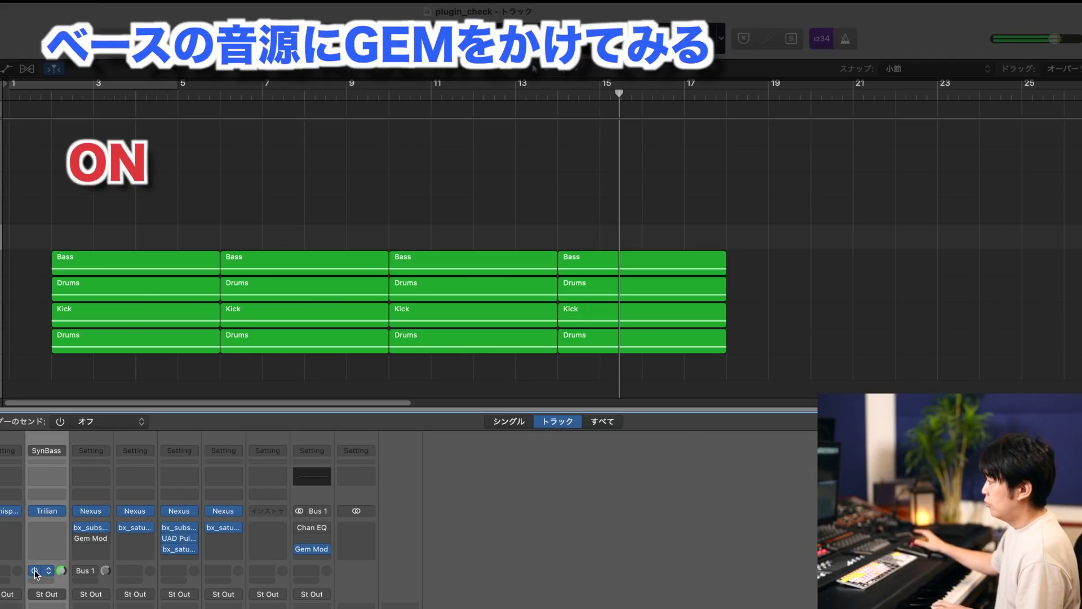
{"action": "left_click", "coordinate": [309, 536]}
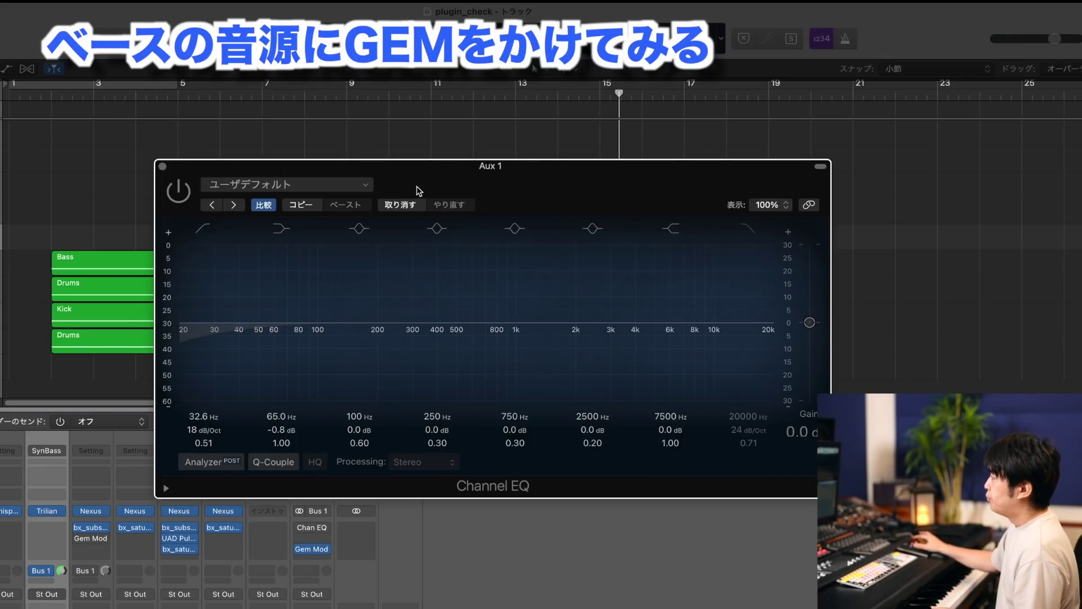
{"action": "left_click_drag", "start_coordinate": [415, 188], "coordinate": [385, 116]}
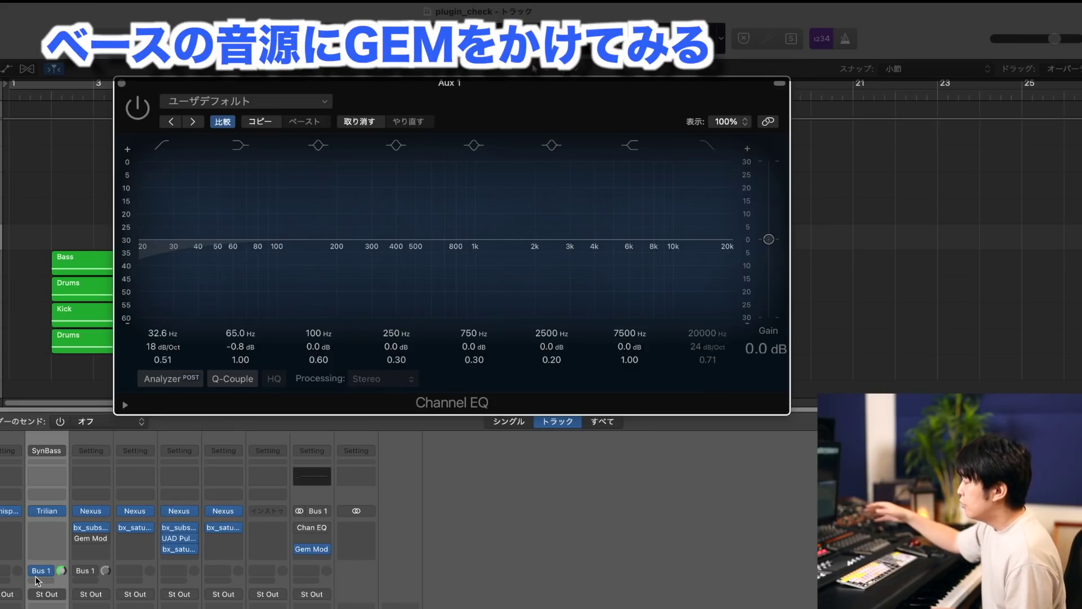
{"action": "left_click", "coordinate": [313, 551]}
{"action": "left_click_drag", "start_coordinate": [396, 153], "coordinate": [705, 447]}
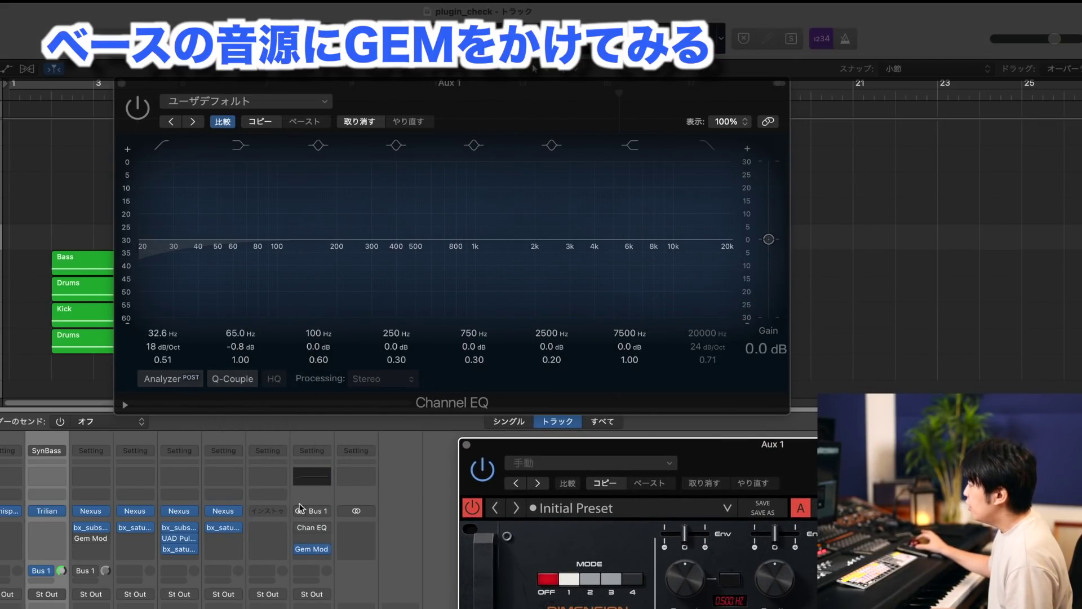
- Enable the Channel EQ on Aux 1 during playback and set its low cut to 199 Hz with a Q of 0.10
{"action": "left_click", "coordinate": [396, 89]}
{"action": "key", "text": "space"}
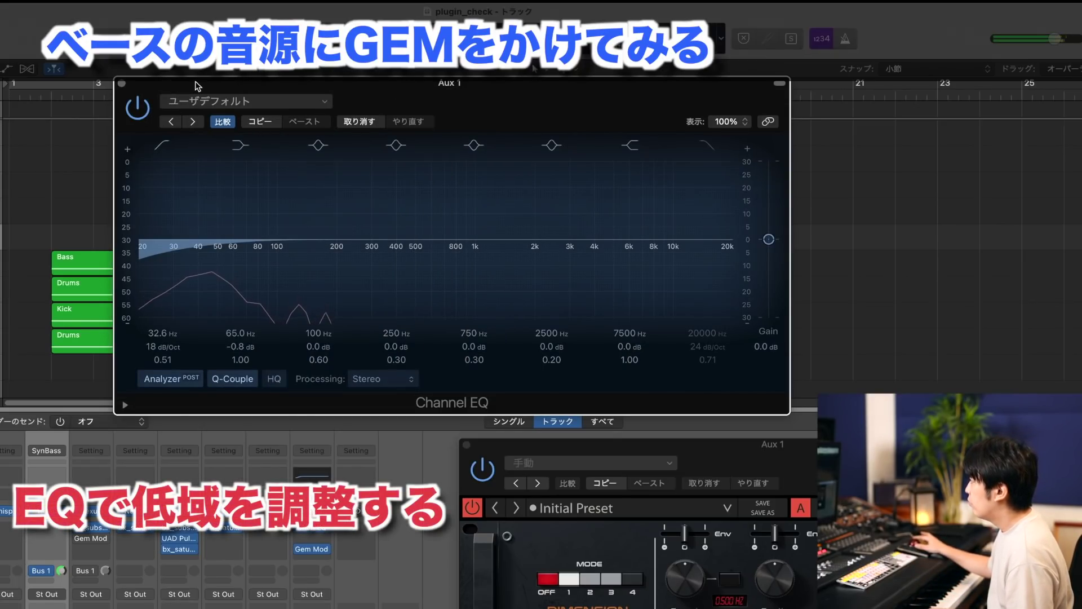
{"action": "left_click_drag", "start_coordinate": [180, 244], "coordinate": [337, 299]}
- Compare the bass with and without the low cut by bypassing the Channel EQ, and close the EQ window
{"action": "left_click", "coordinate": [144, 113]}
{"action": "left_click", "coordinate": [144, 112]}
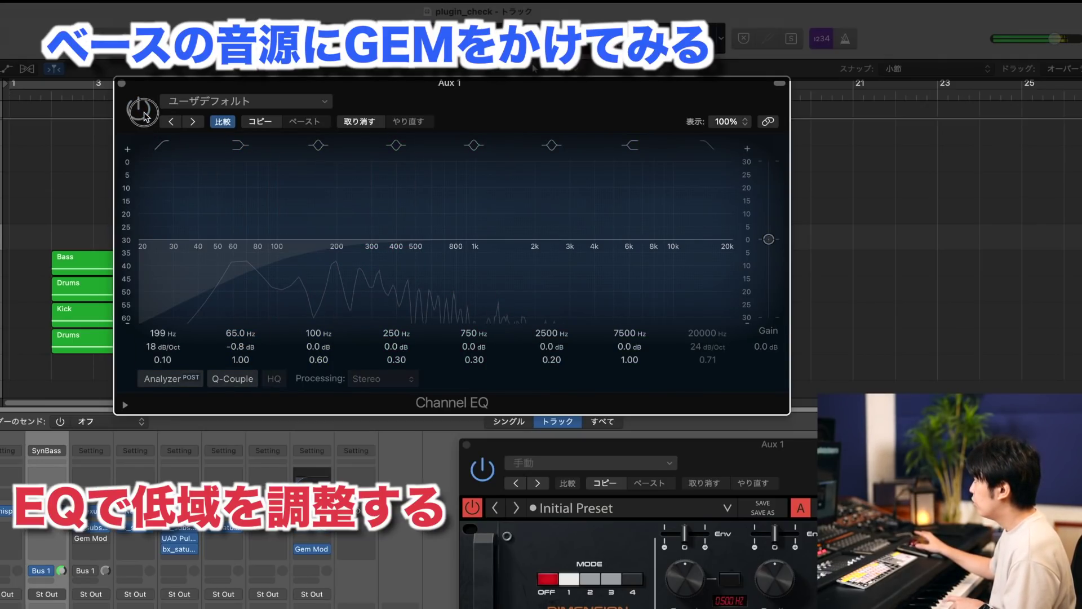
{"action": "left_click", "coordinate": [144, 113]}
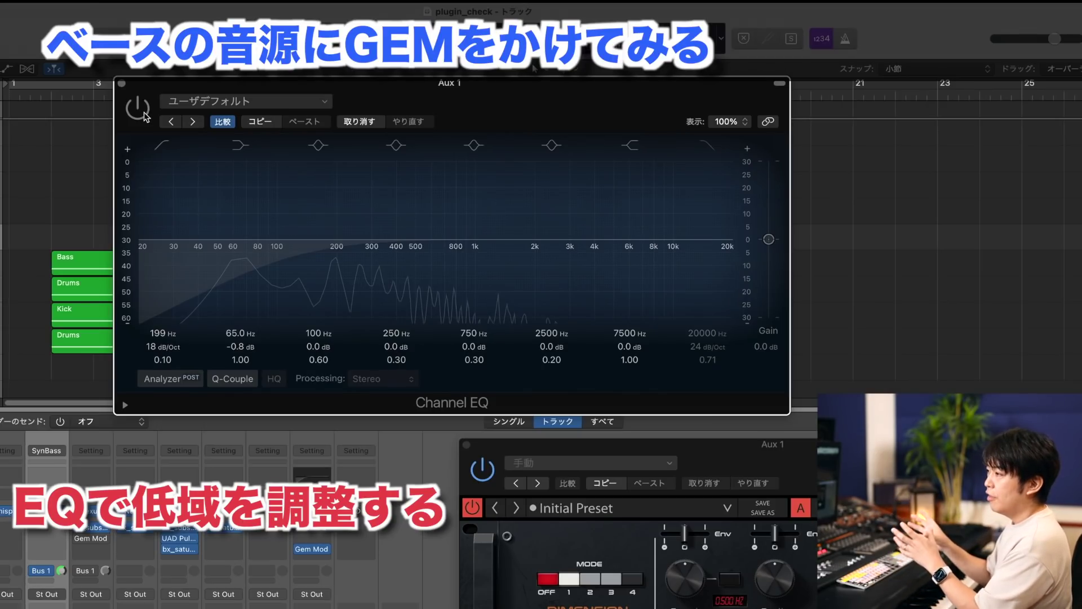
{"action": "left_click", "coordinate": [122, 83]}
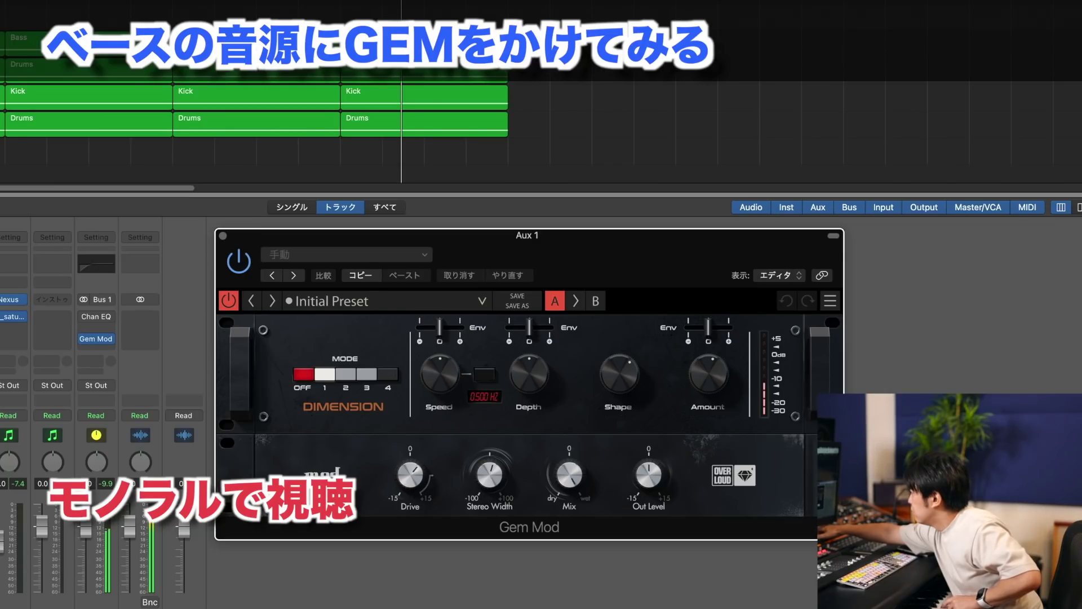
- Compare the bass in mono with and without the Gem Mod on Aux 1 by bypassing the plug-in
{"action": "left_click", "coordinate": [239, 263]}
{"action": "left_click", "coordinate": [239, 263]}
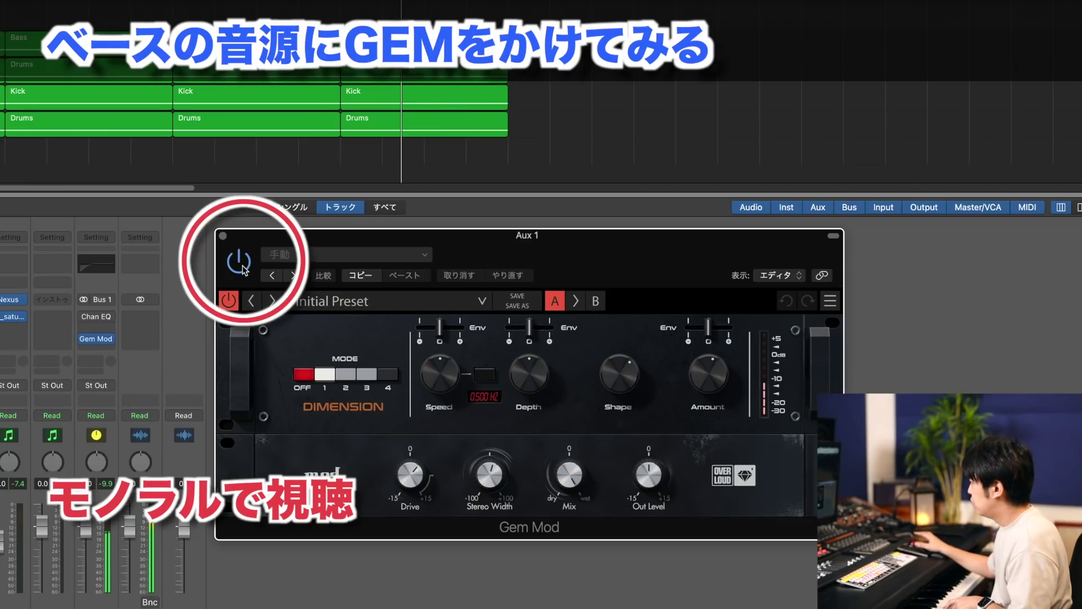
{"action": "left_click", "coordinate": [239, 262]}
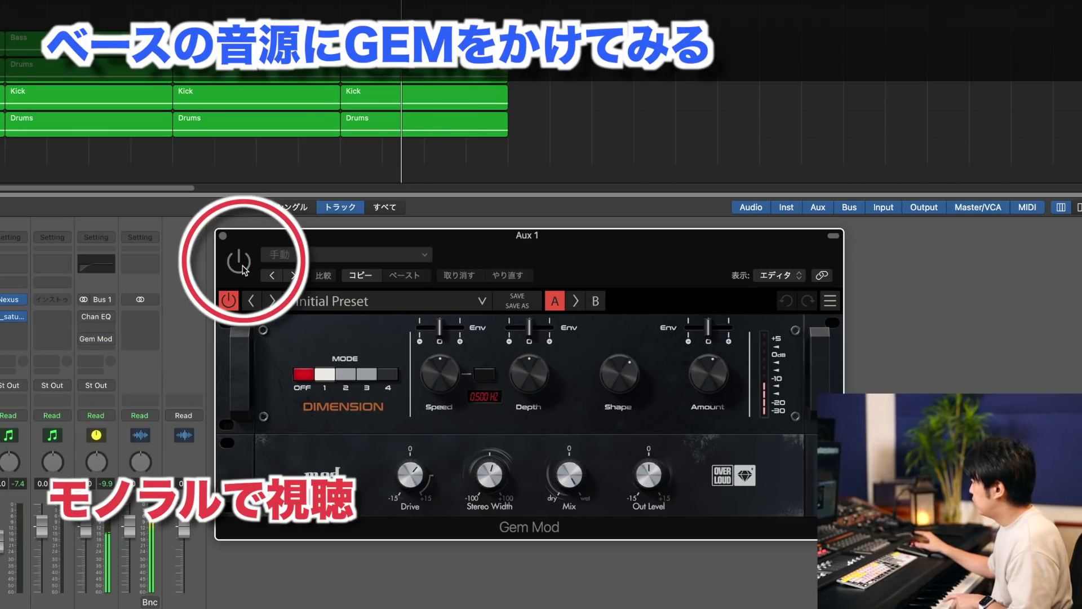
{"action": "left_click", "coordinate": [238, 262]}
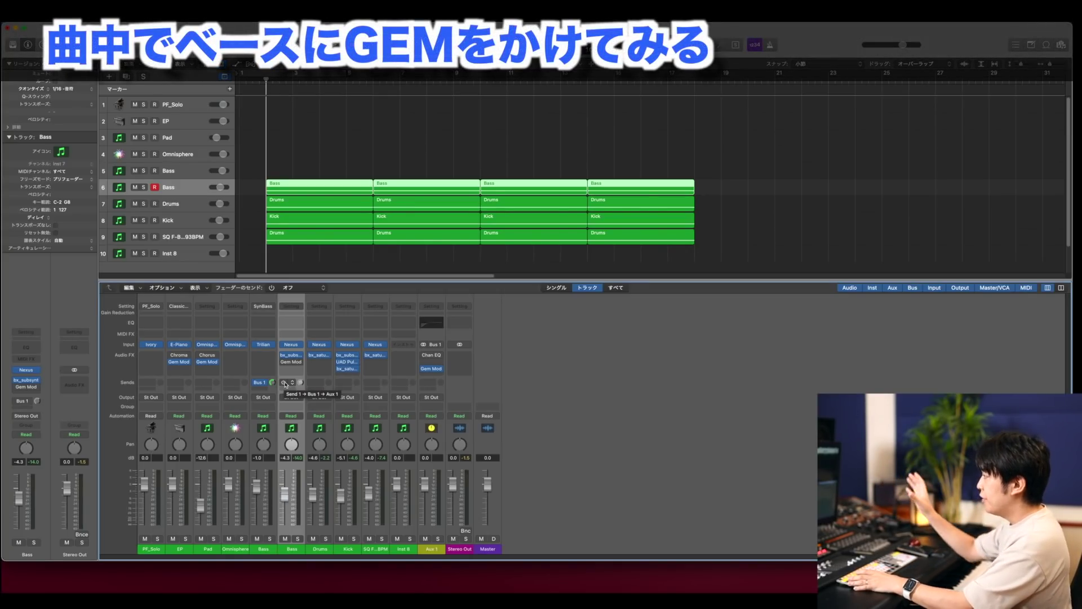
- Play the song, turn on the Bus 1 send of the selected Bass track and open Gem Mod on Aux 1
{"action": "key", "text": "space"}
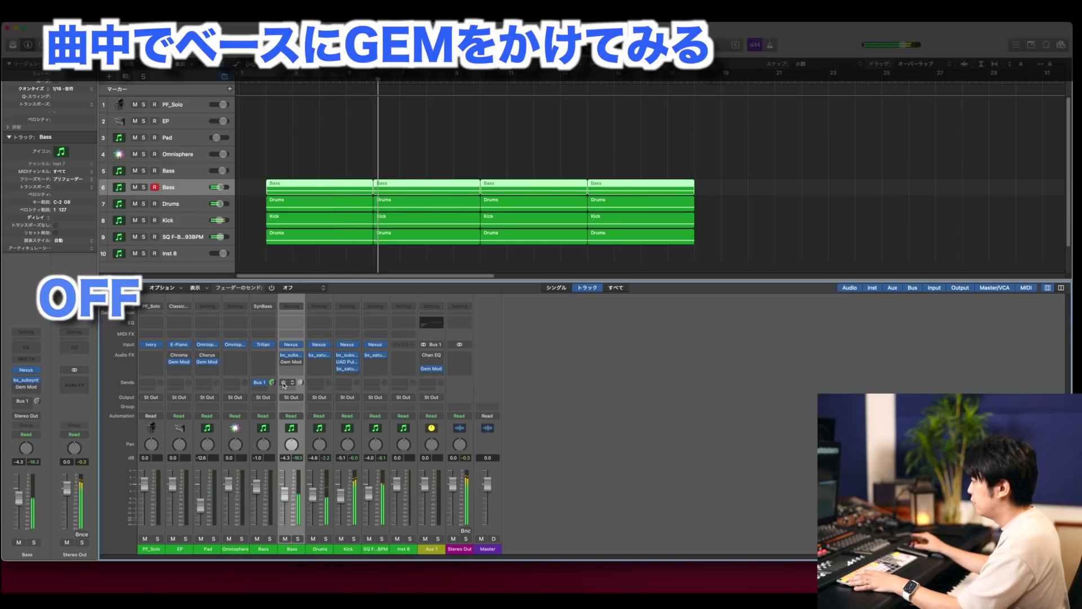
{"action": "left_click", "coordinate": [284, 384]}
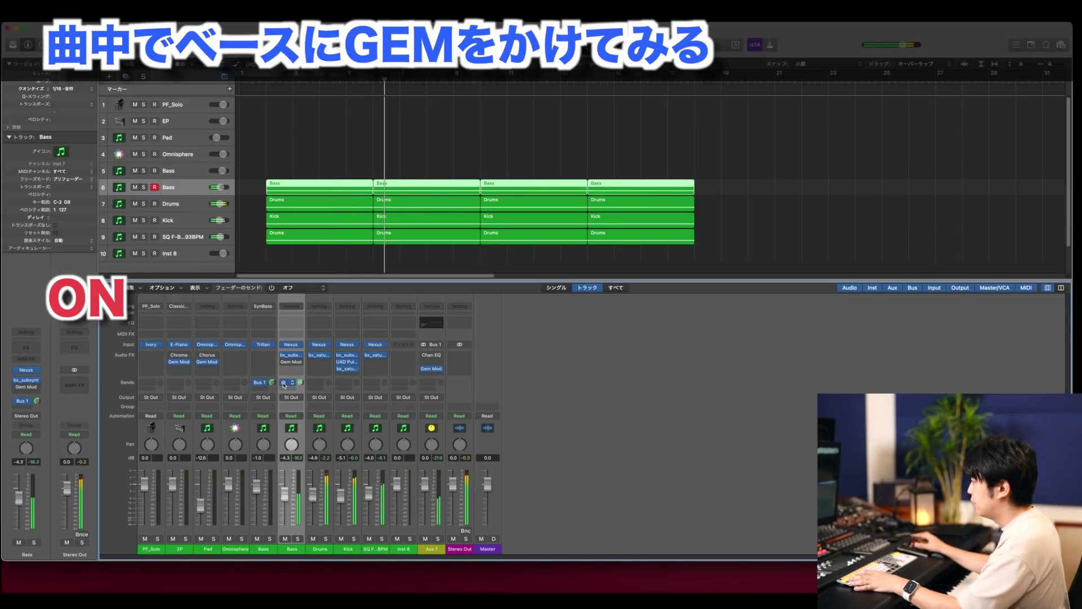
{"action": "left_click", "coordinate": [431, 368]}
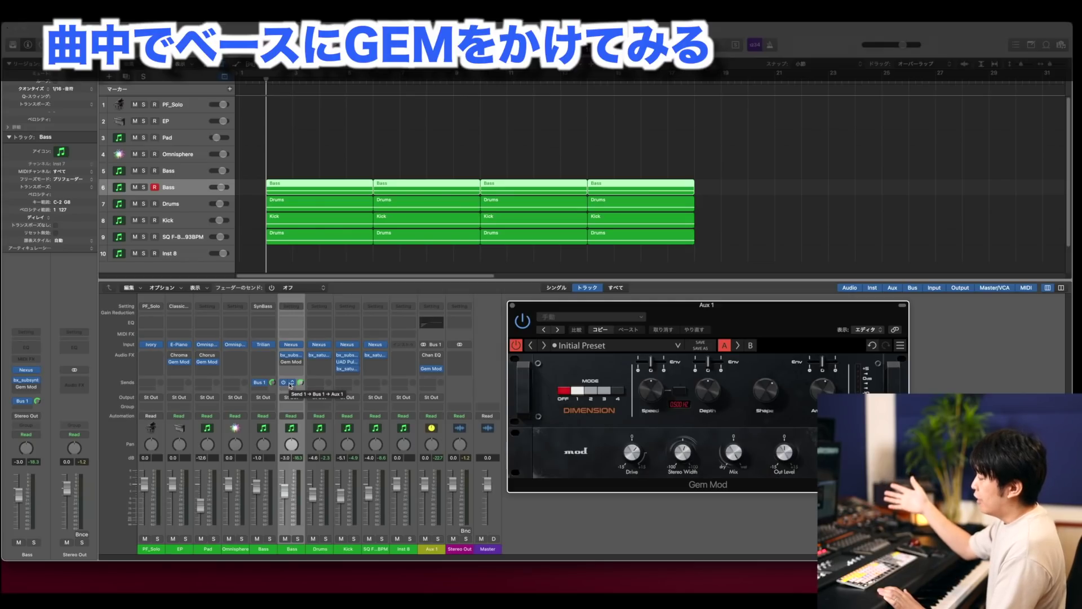
- Replay the song and compare the bass with and without the modulation by switching its Bus 1 send off and on
{"action": "left_click", "coordinate": [284, 384]}
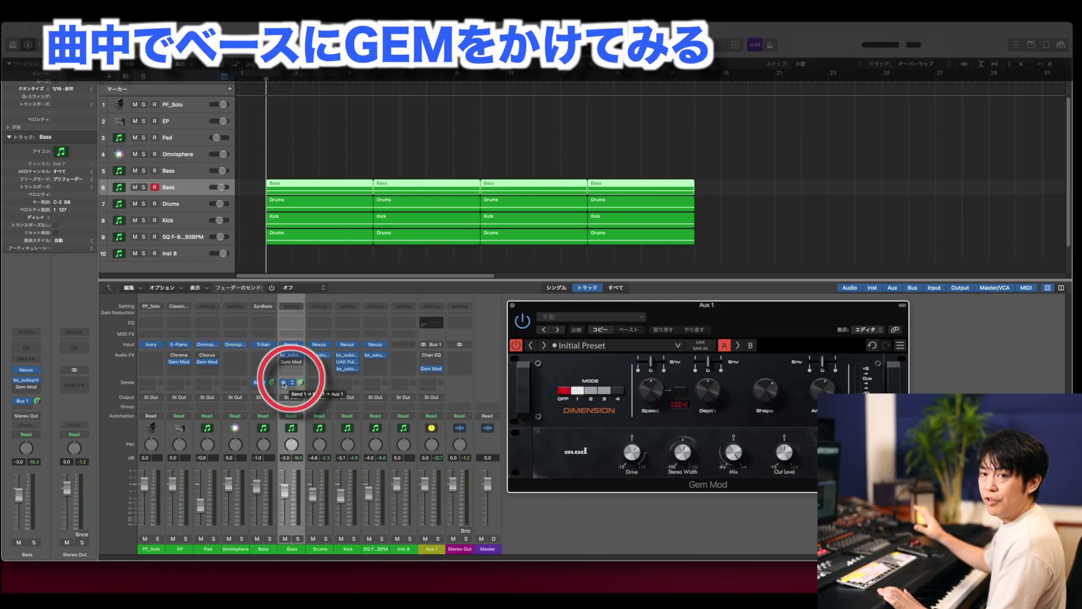
{"action": "key", "text": "space"}
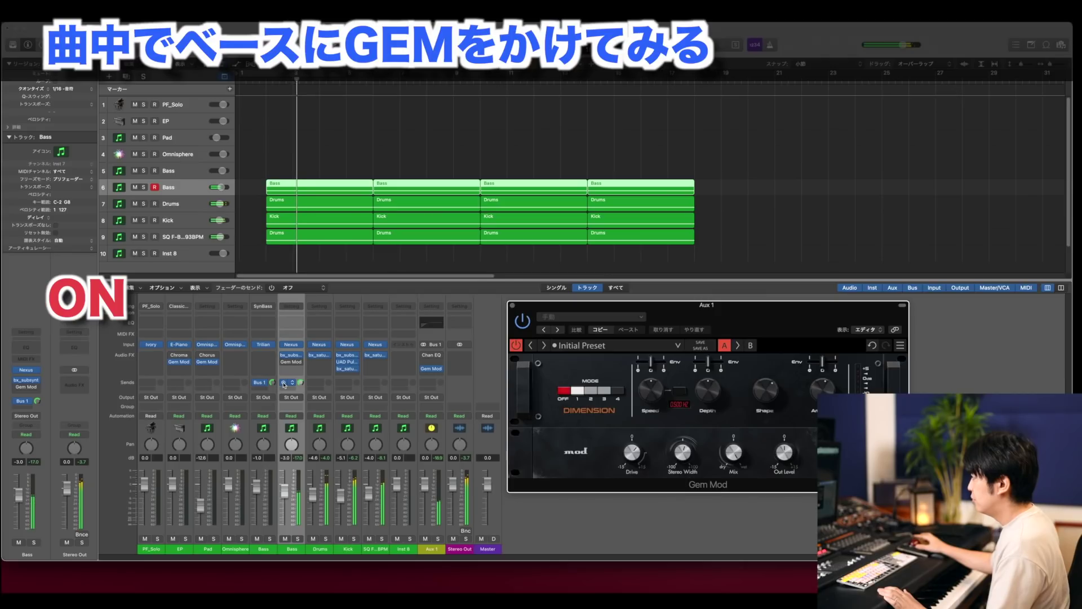
{"action": "left_click", "coordinate": [285, 383]}
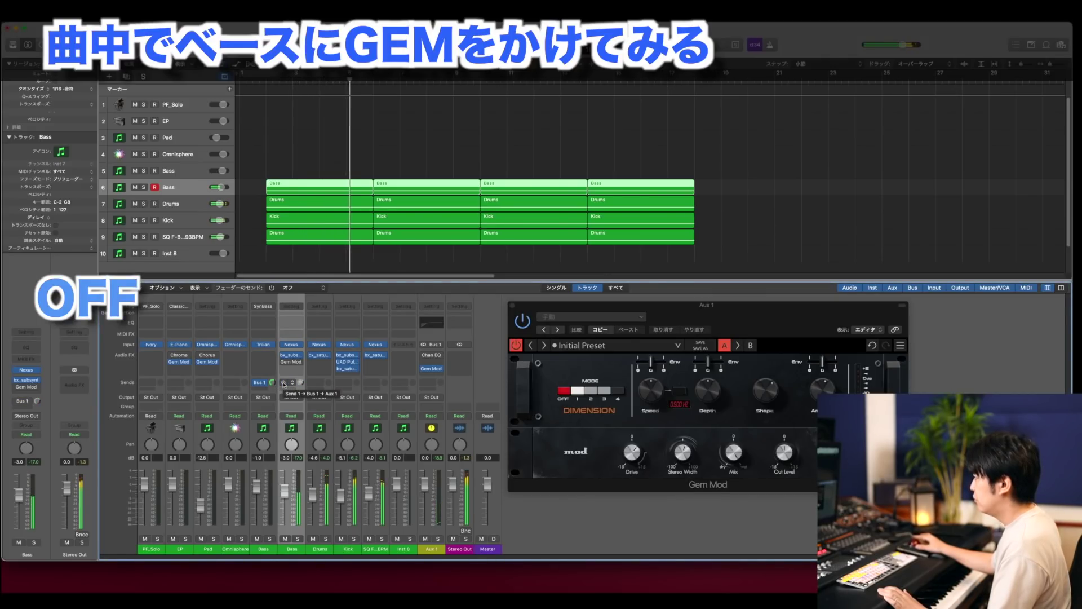
{"action": "left_click", "coordinate": [284, 384]}
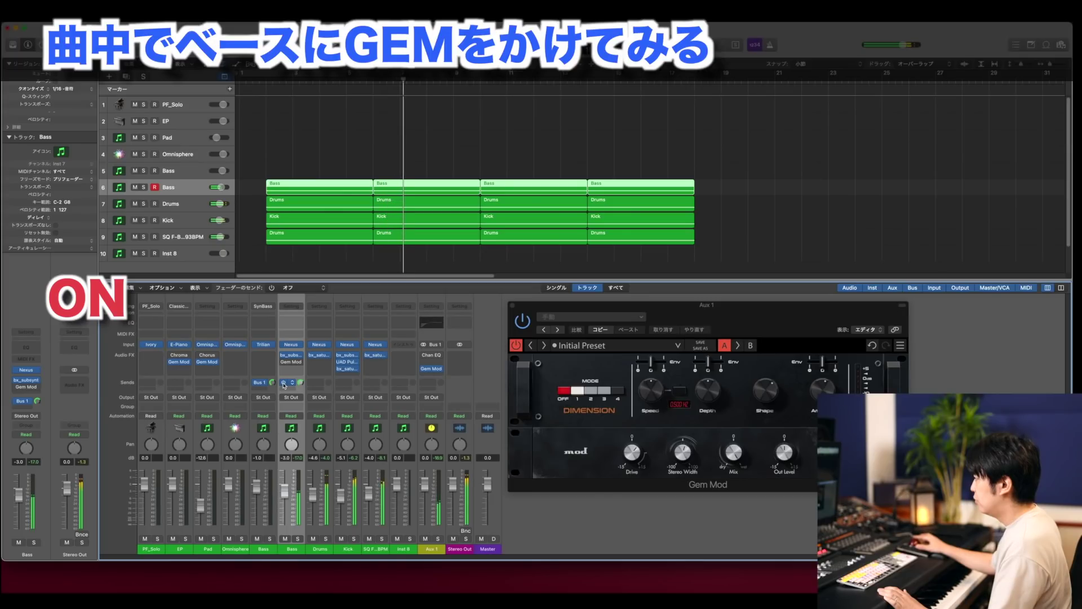
{"action": "left_click", "coordinate": [284, 384]}
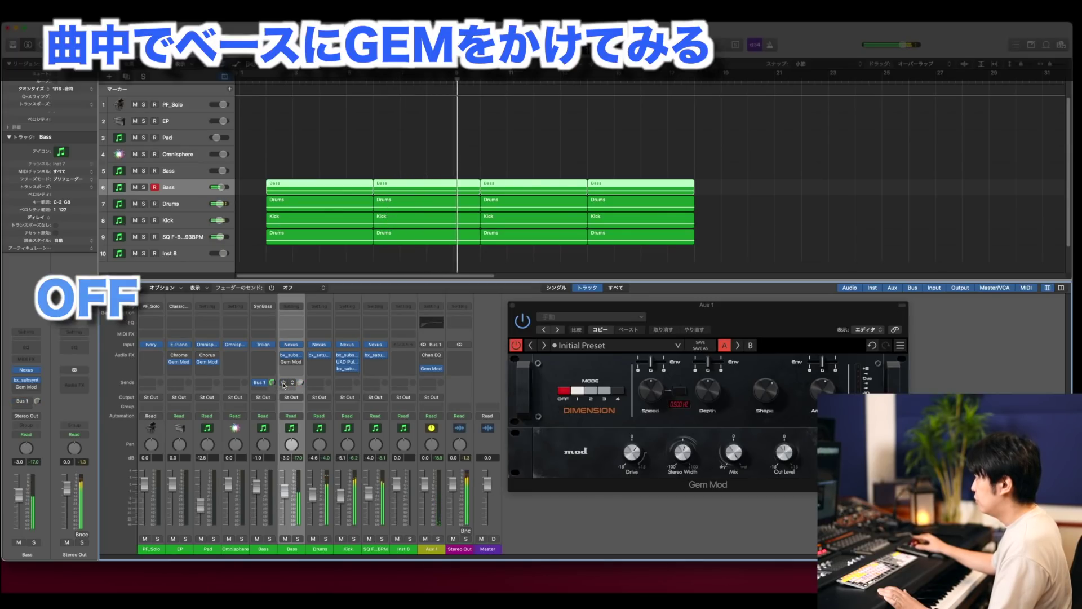
{"action": "left_click", "coordinate": [284, 383]}
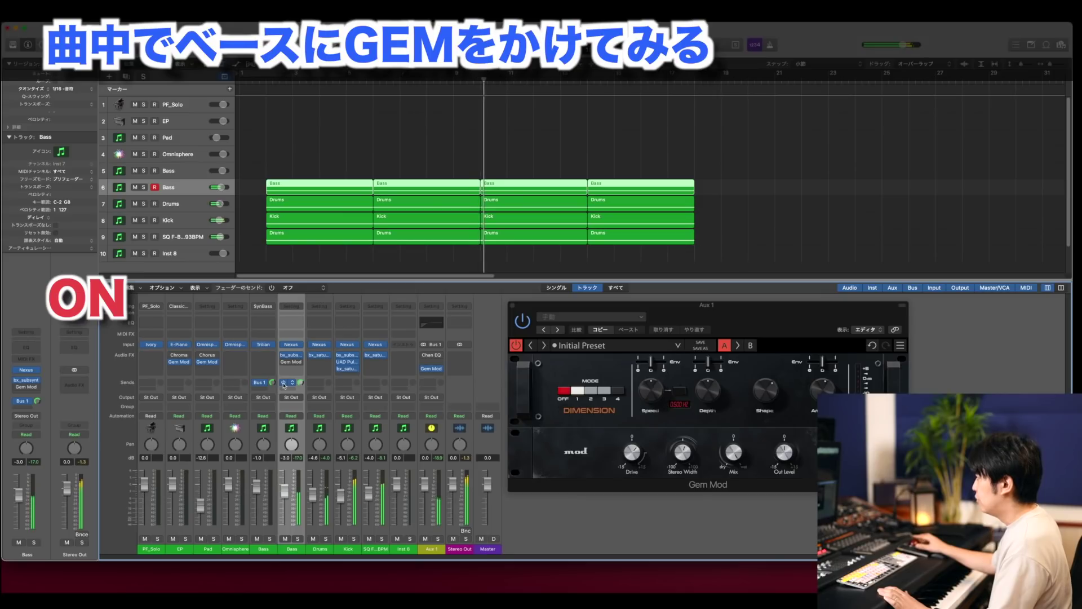